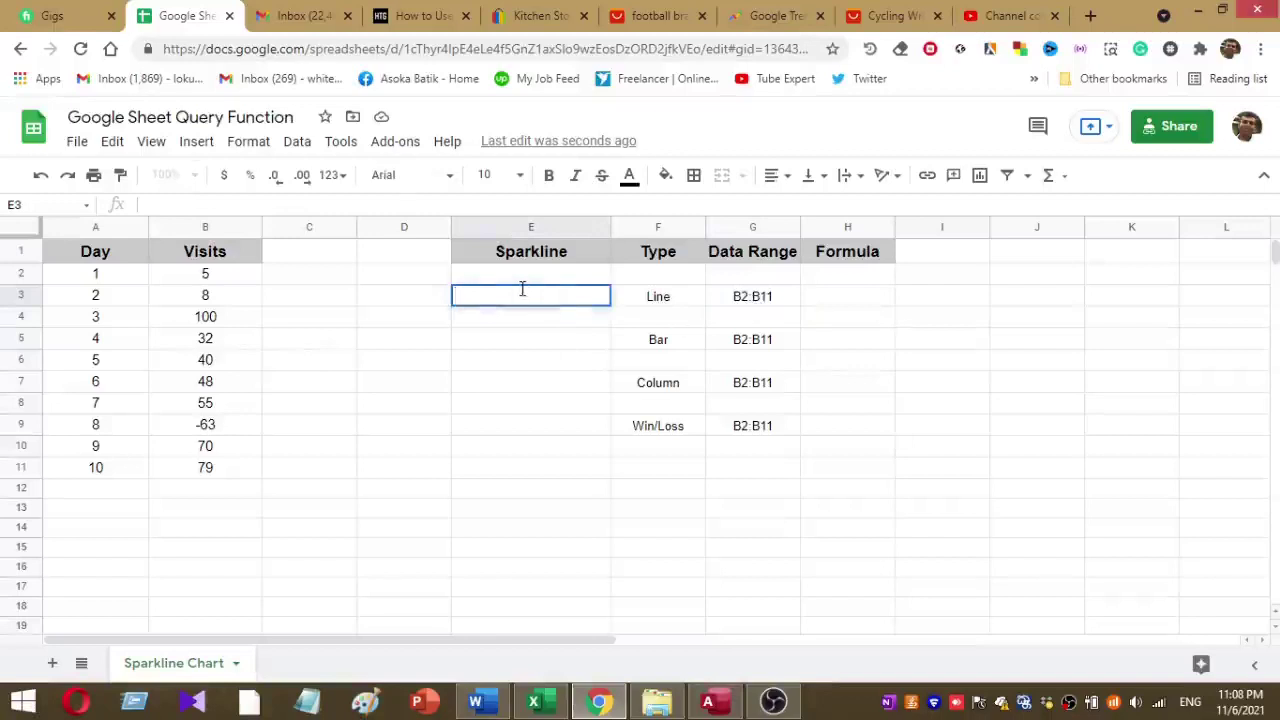
Create a line sparkline in cell E3 with the formula =sparkline(B2:B11)
text(=spa)
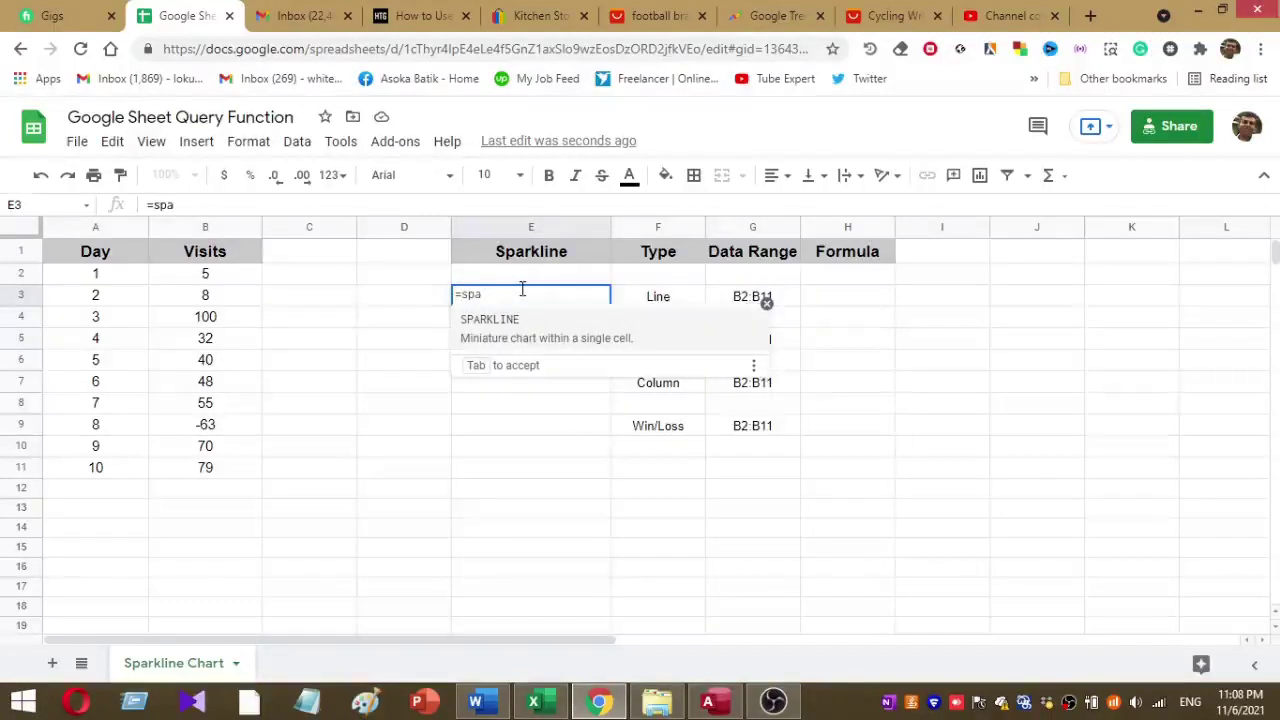
text(rkline(B)
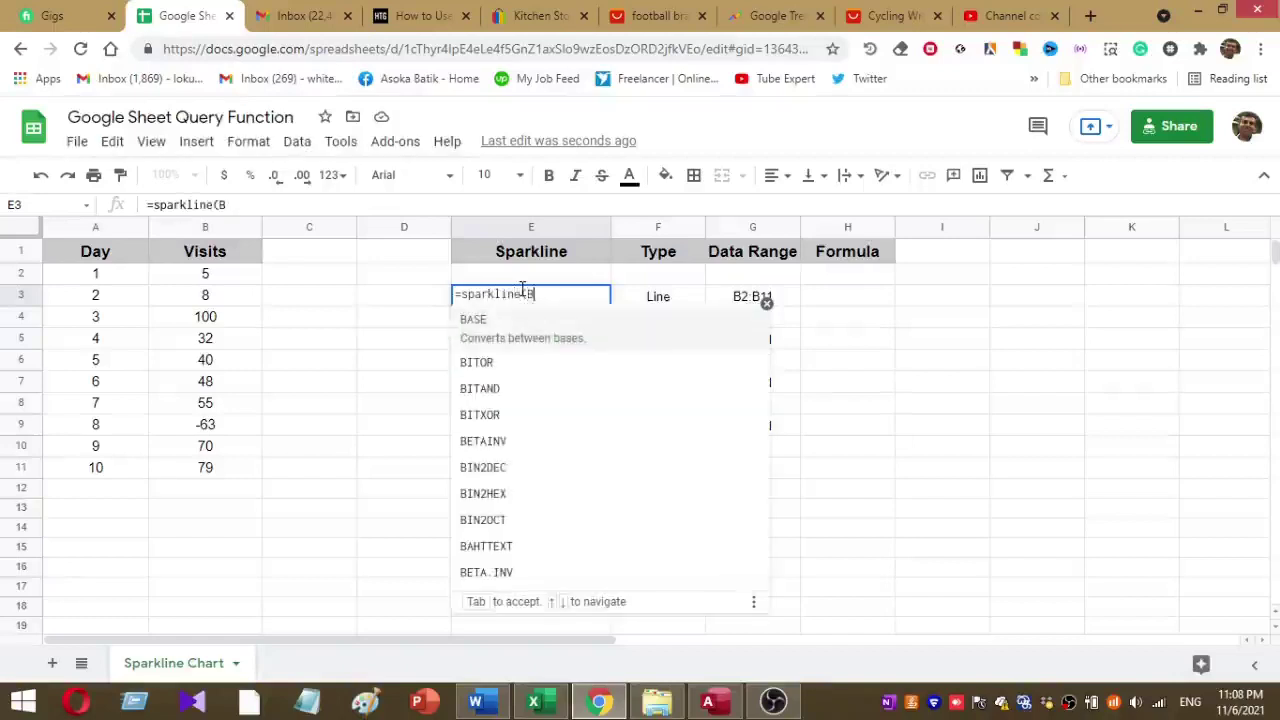
text(2)
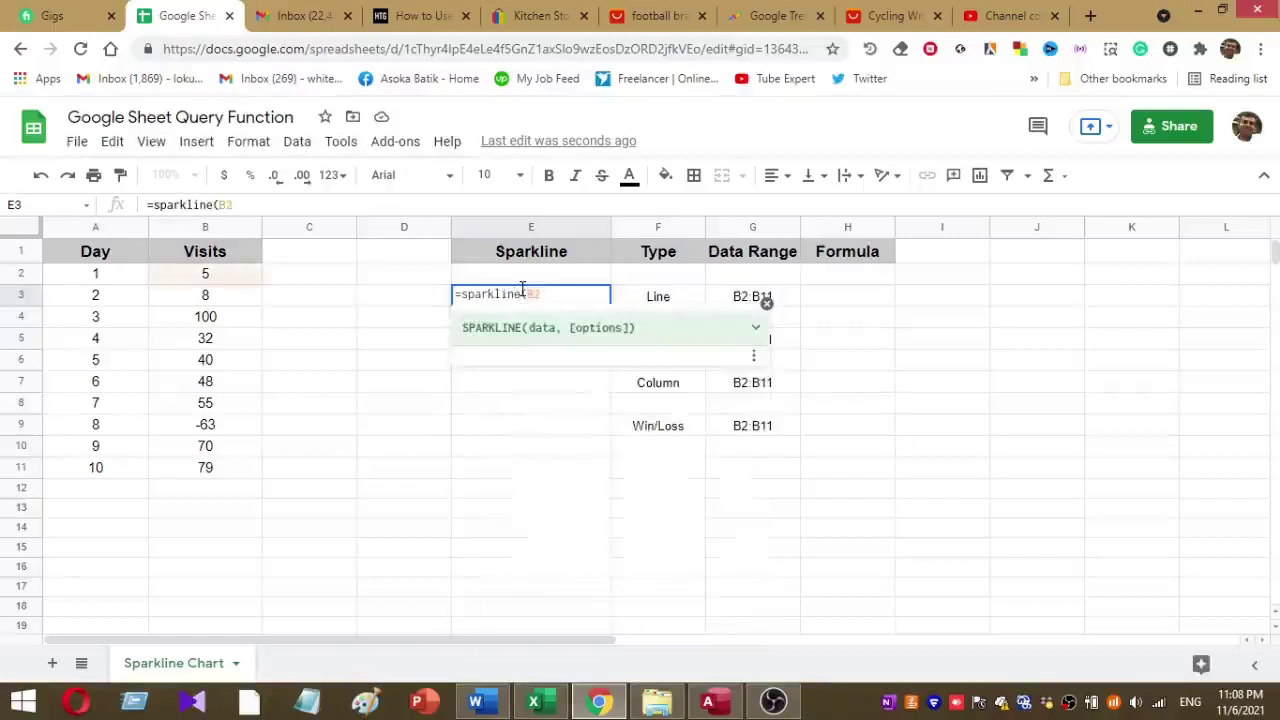
text(:B)
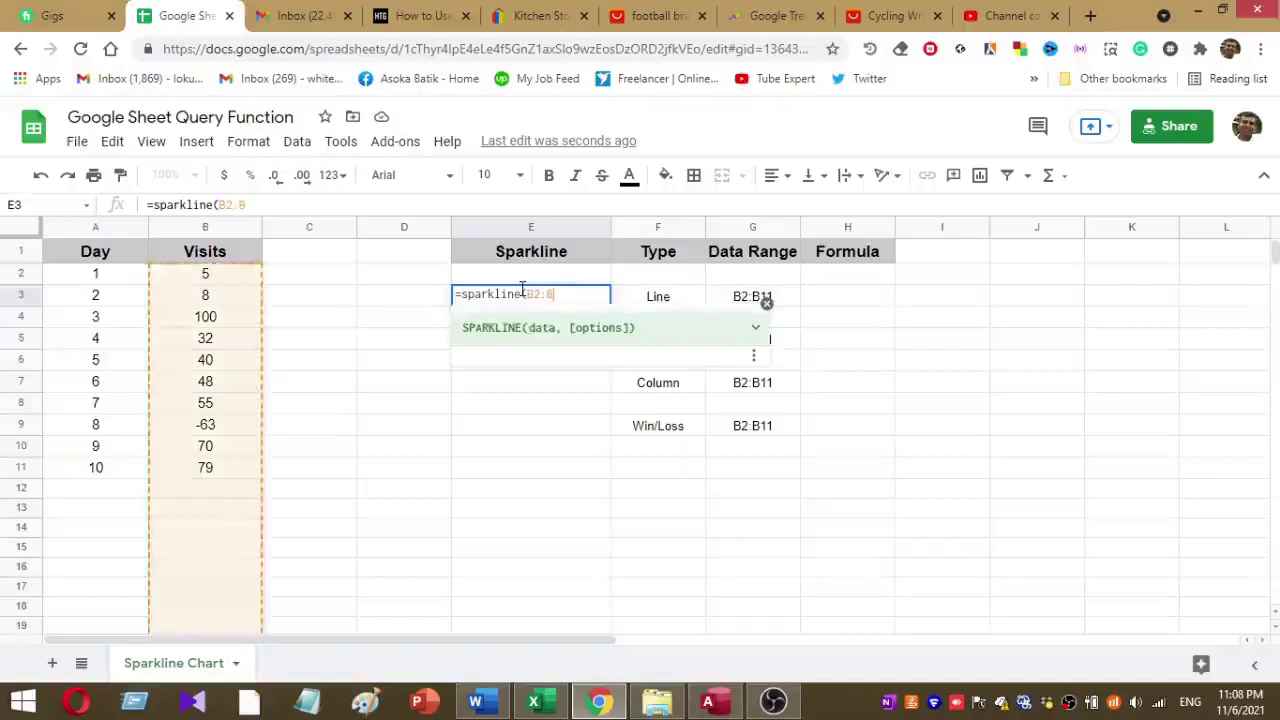
text(11)
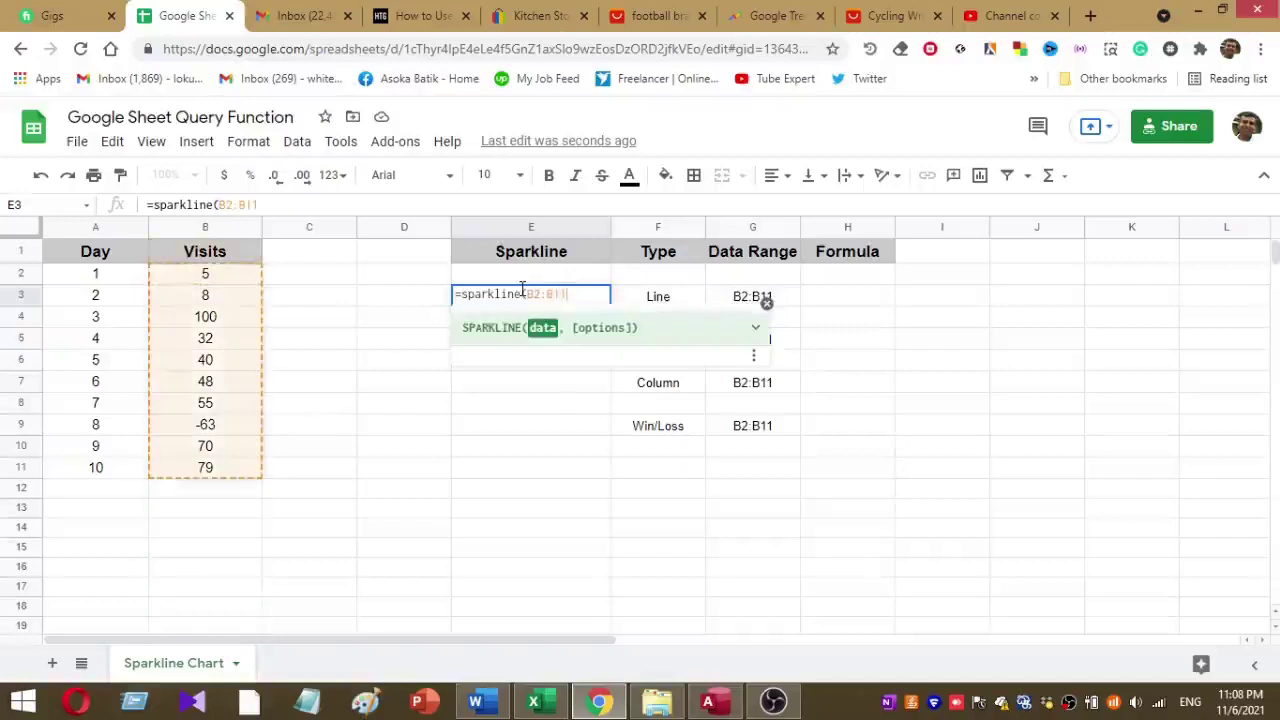
text())
key(Return)
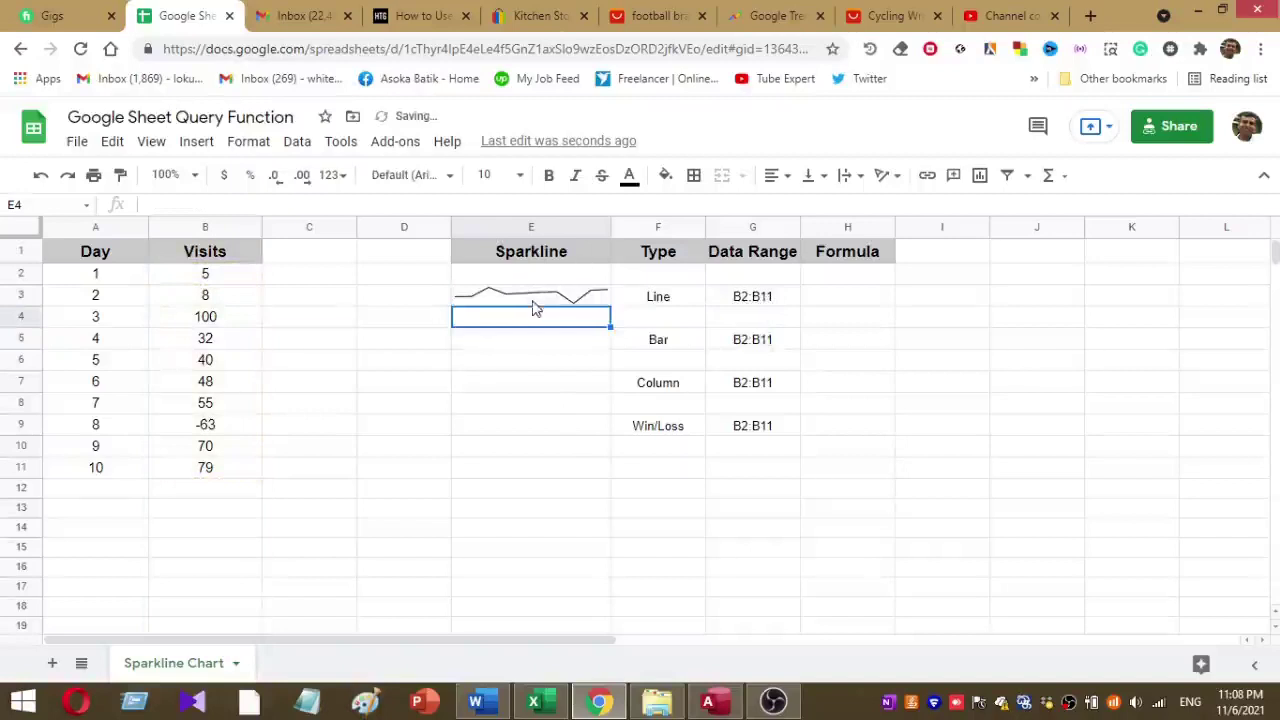
Copy the E3 formula into H3 as plain text with a leading apostrophe, and fit column H's width to its contents
click(533, 300)
drag(303, 200, 98, 200)
key(ctrl+c)
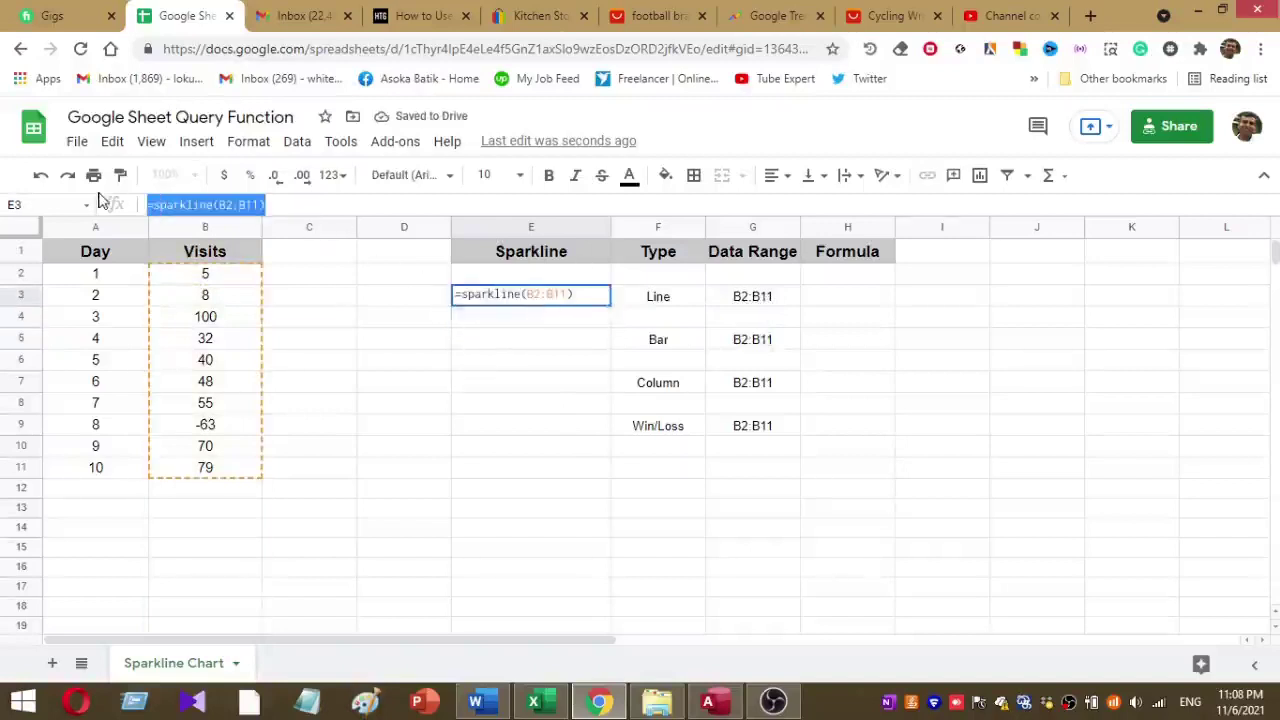
click(840, 296)
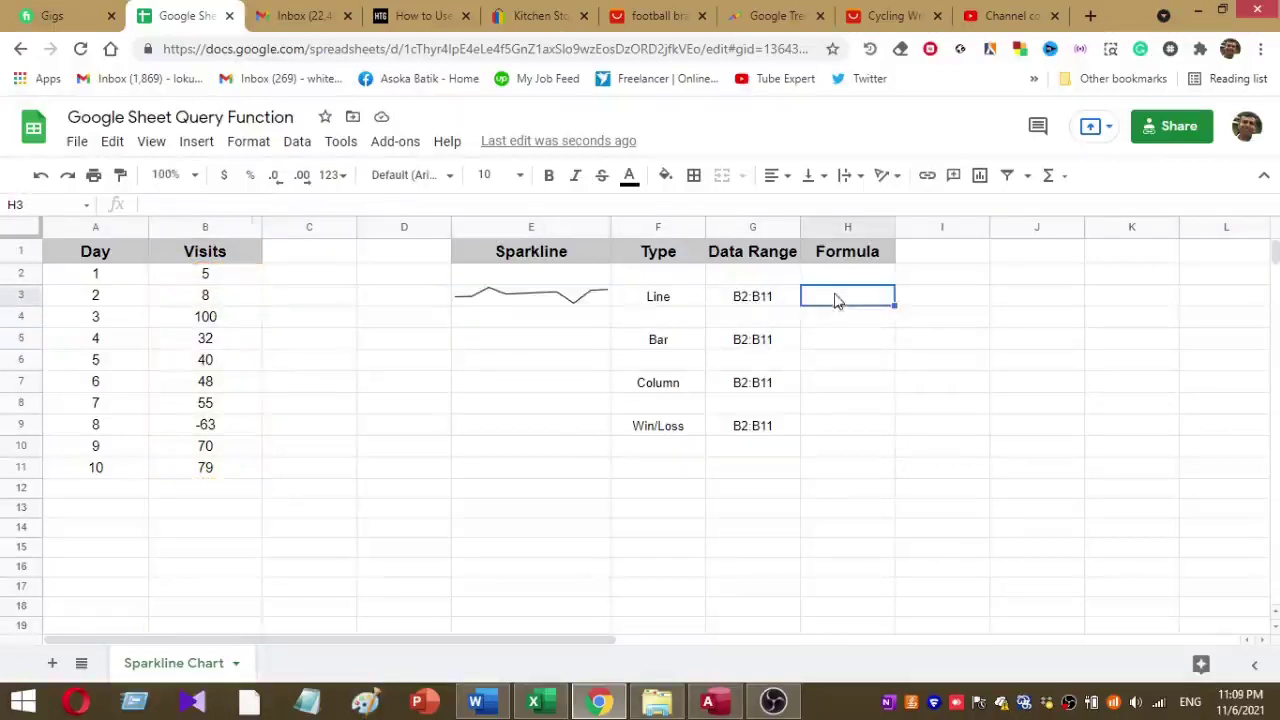
click(191, 201)
text(')
key(ctrl+v)
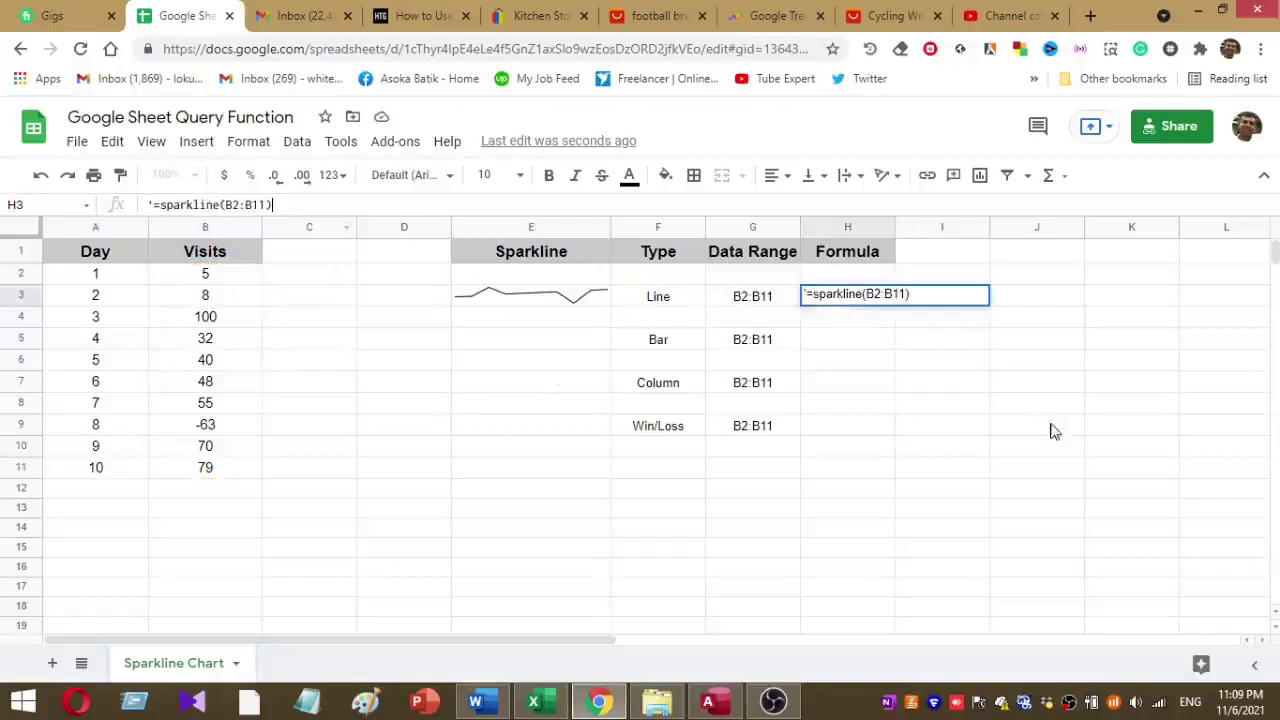
click(1055, 431)
double_click(895, 226)
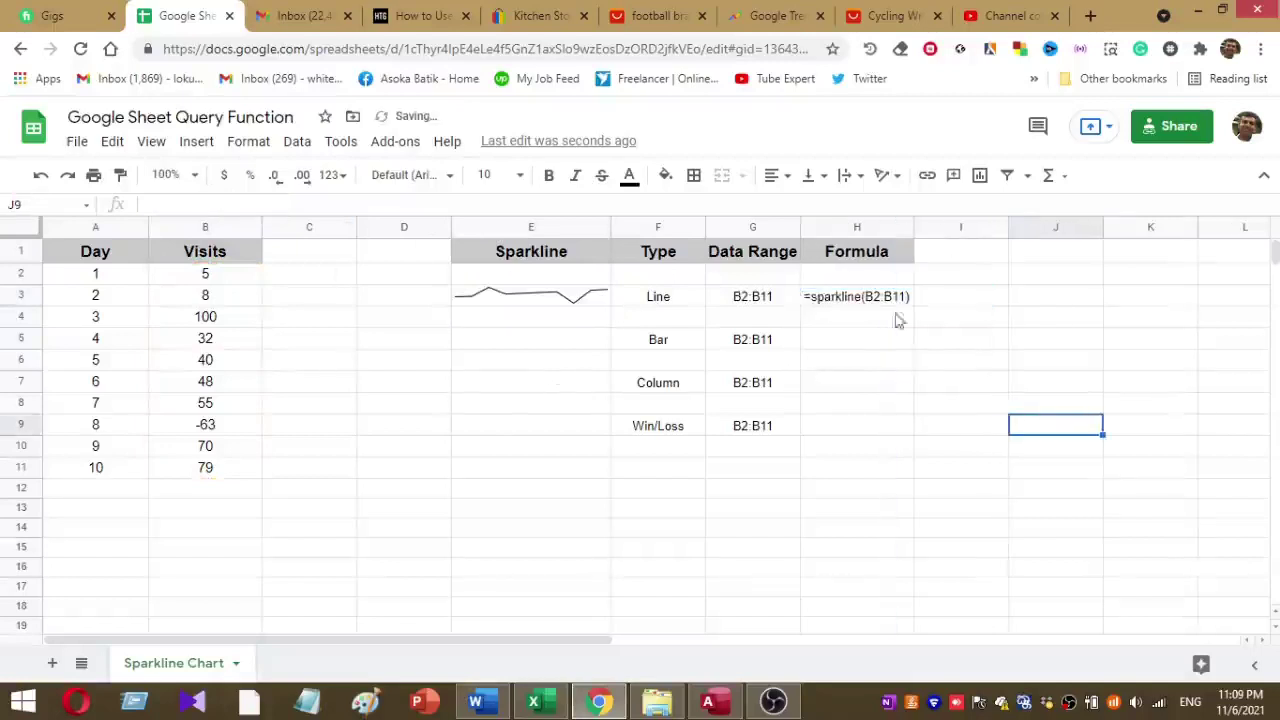
Create a bar sparkline in cell E5 with the formula =sparkline(B2:B11,{"charttype","bar"})
click(520, 307)
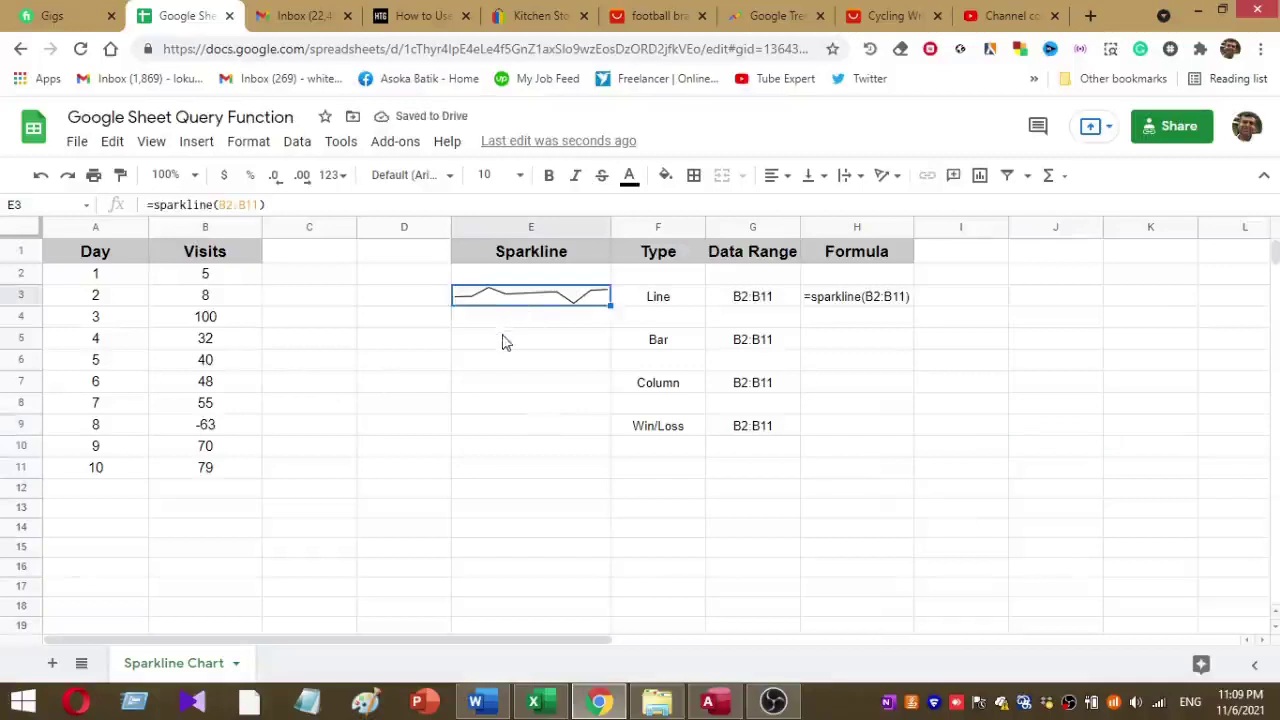
click(505, 342)
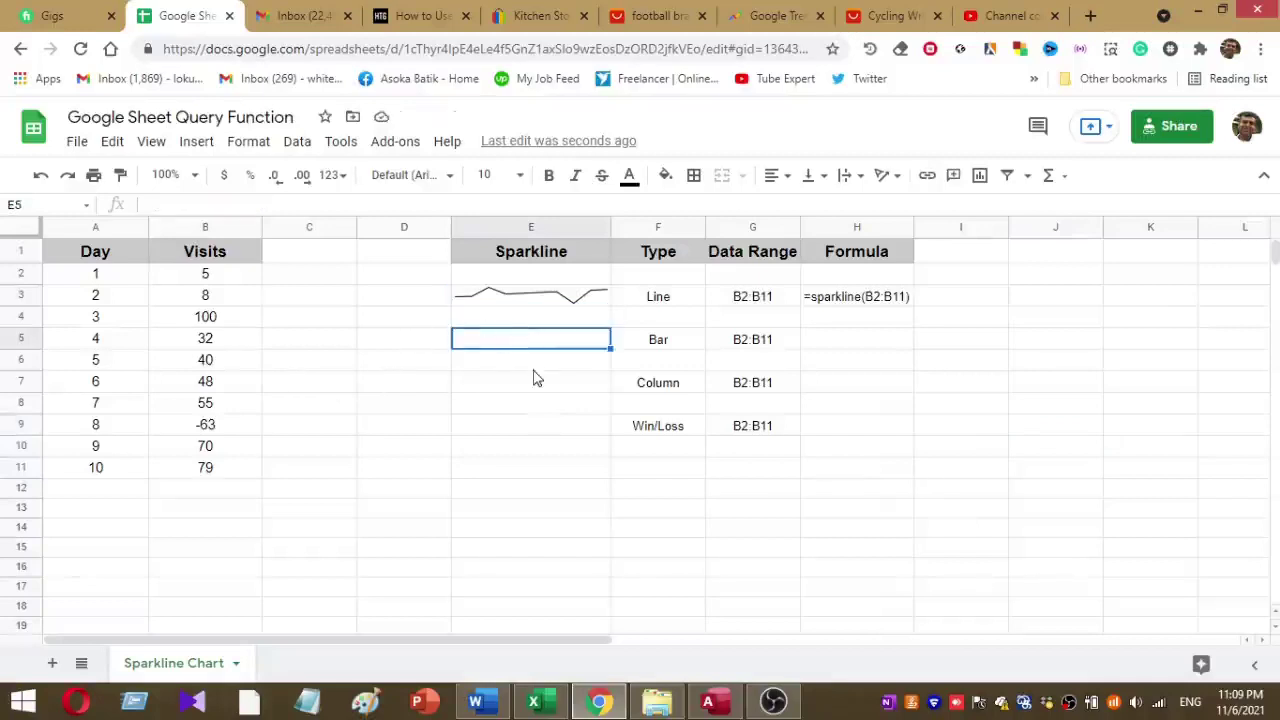
text(=sparkline)
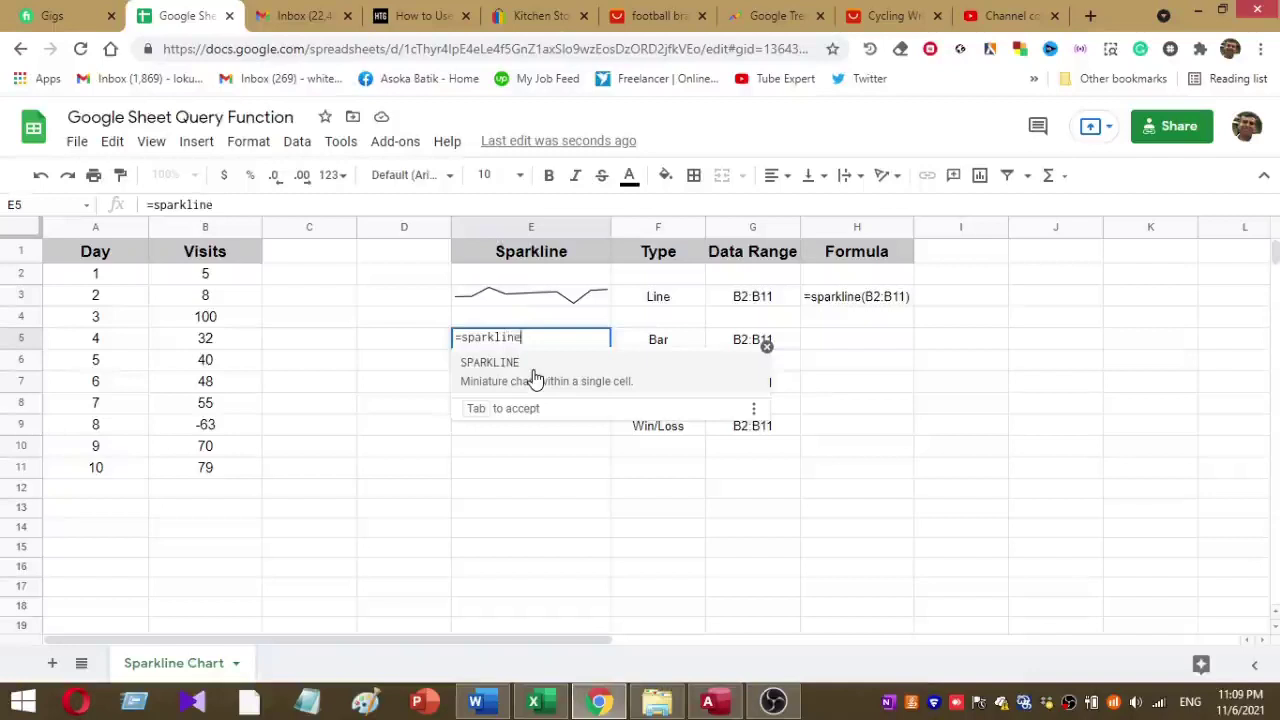
text(()
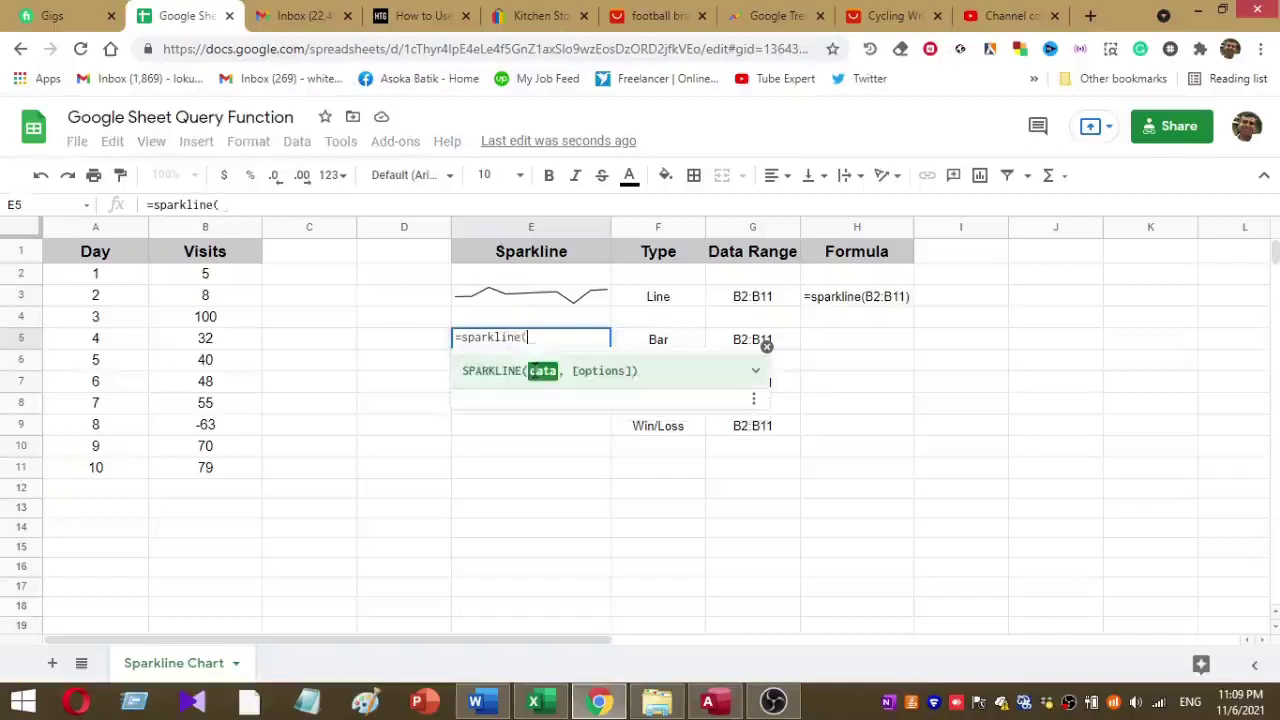
text(B2:)
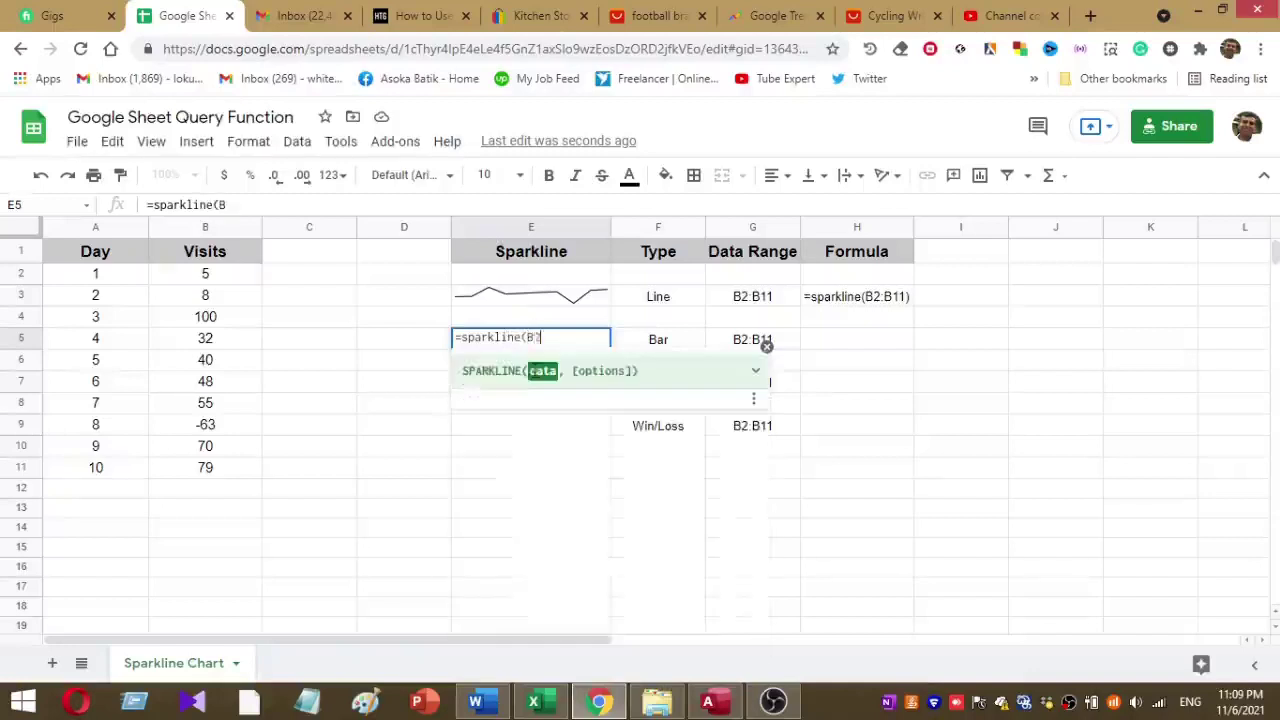
text(B11)
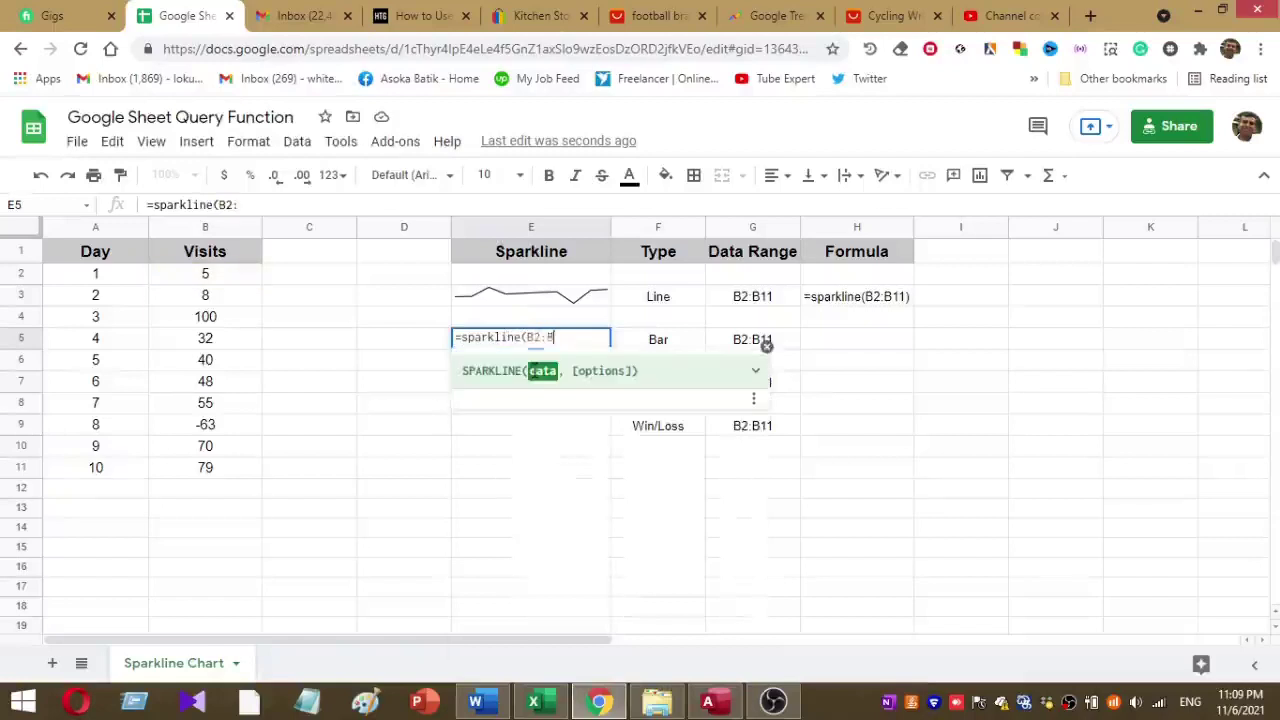
text(,)
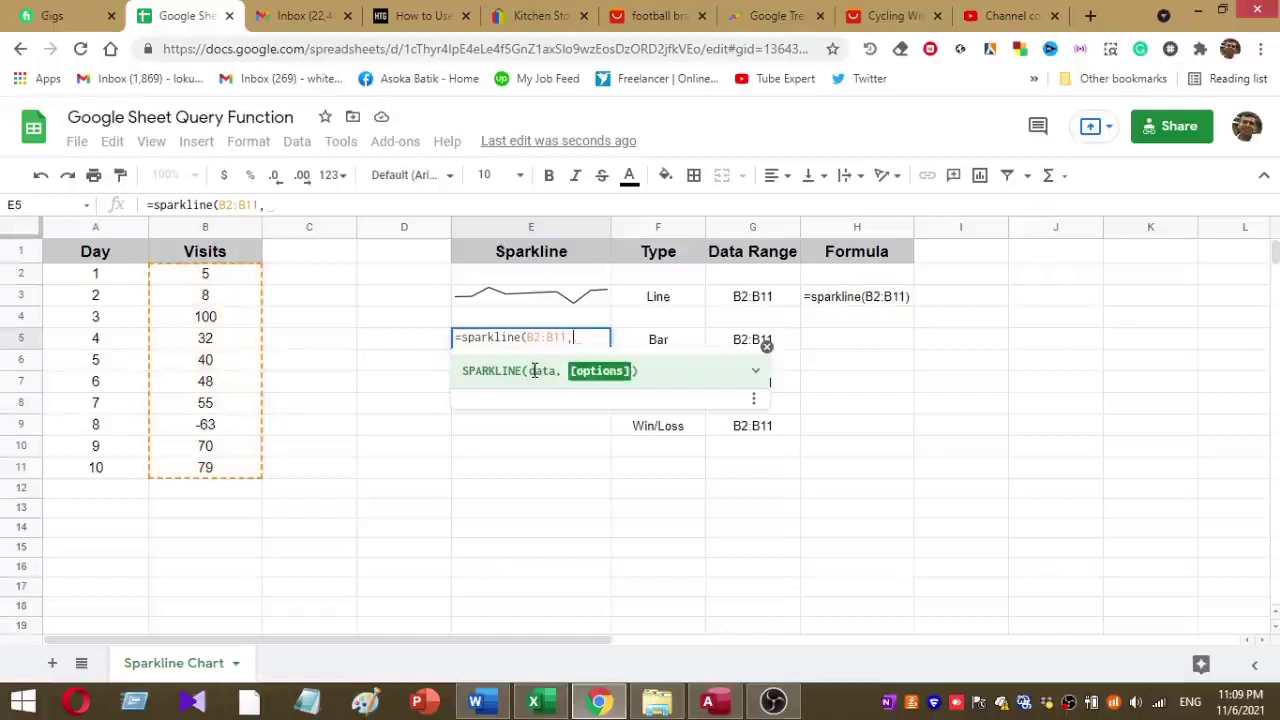
text({"c)
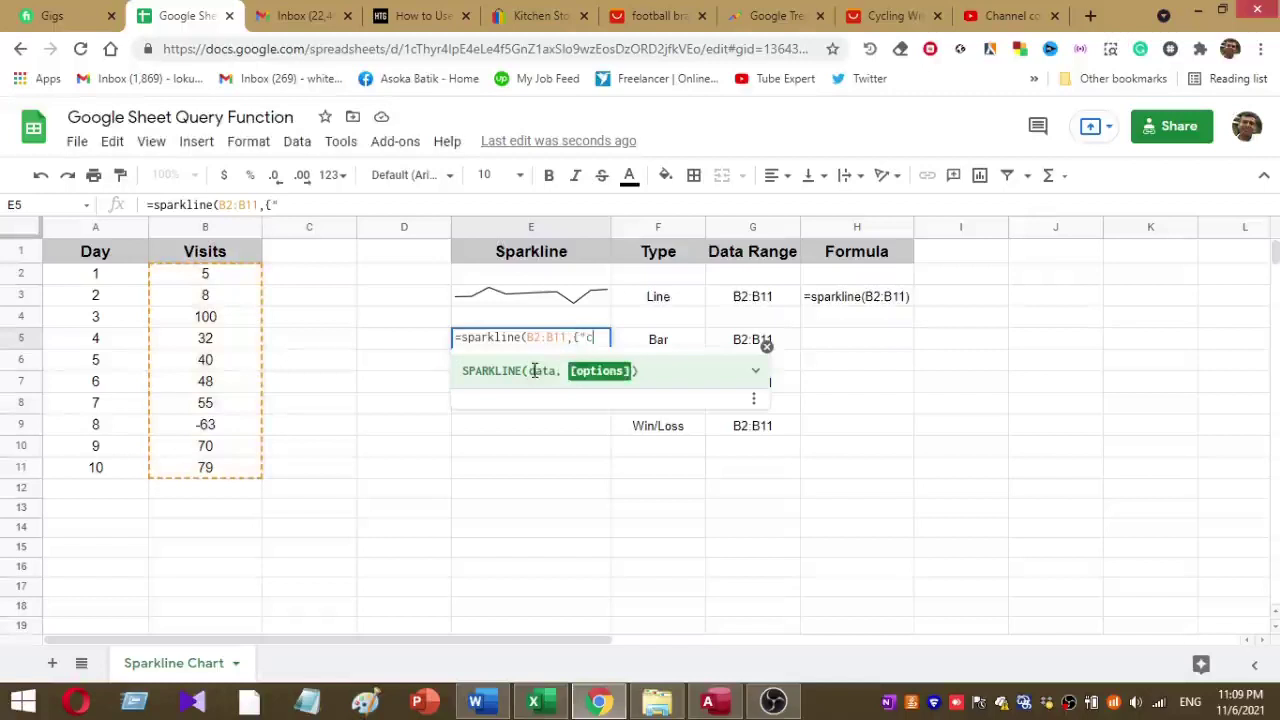
text(harttyp)
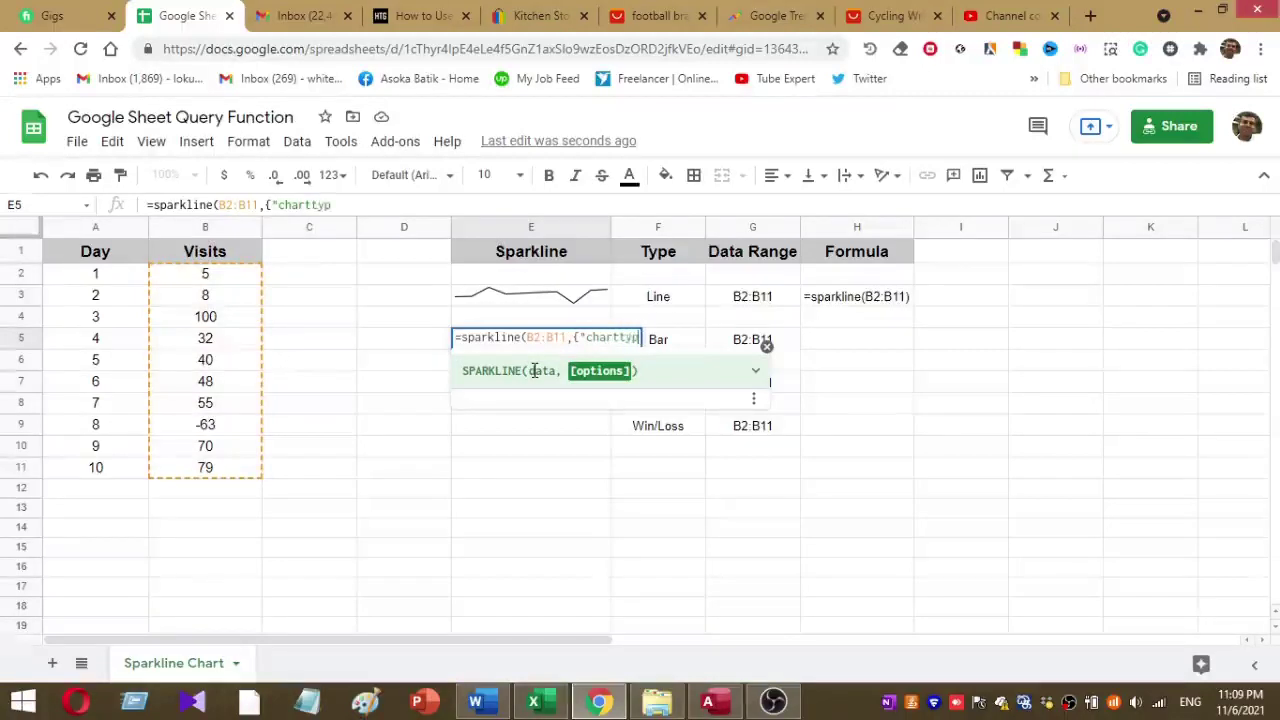
text(e",)
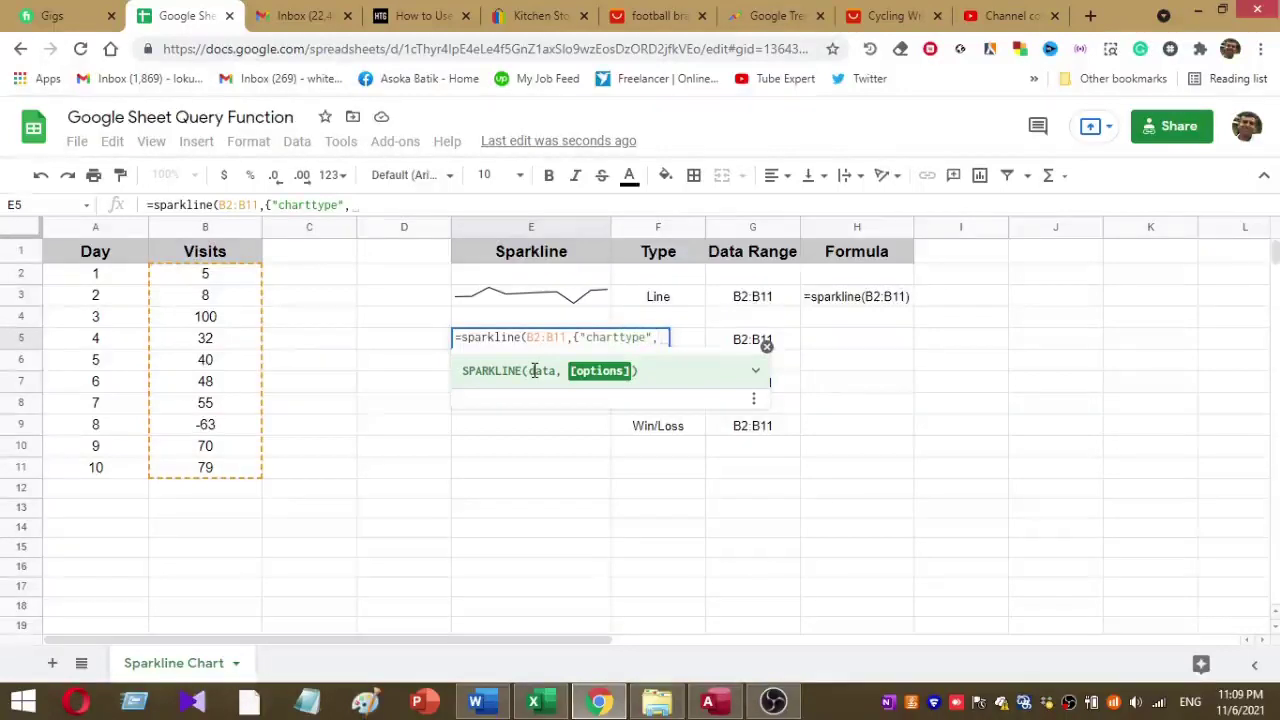
text("bar")
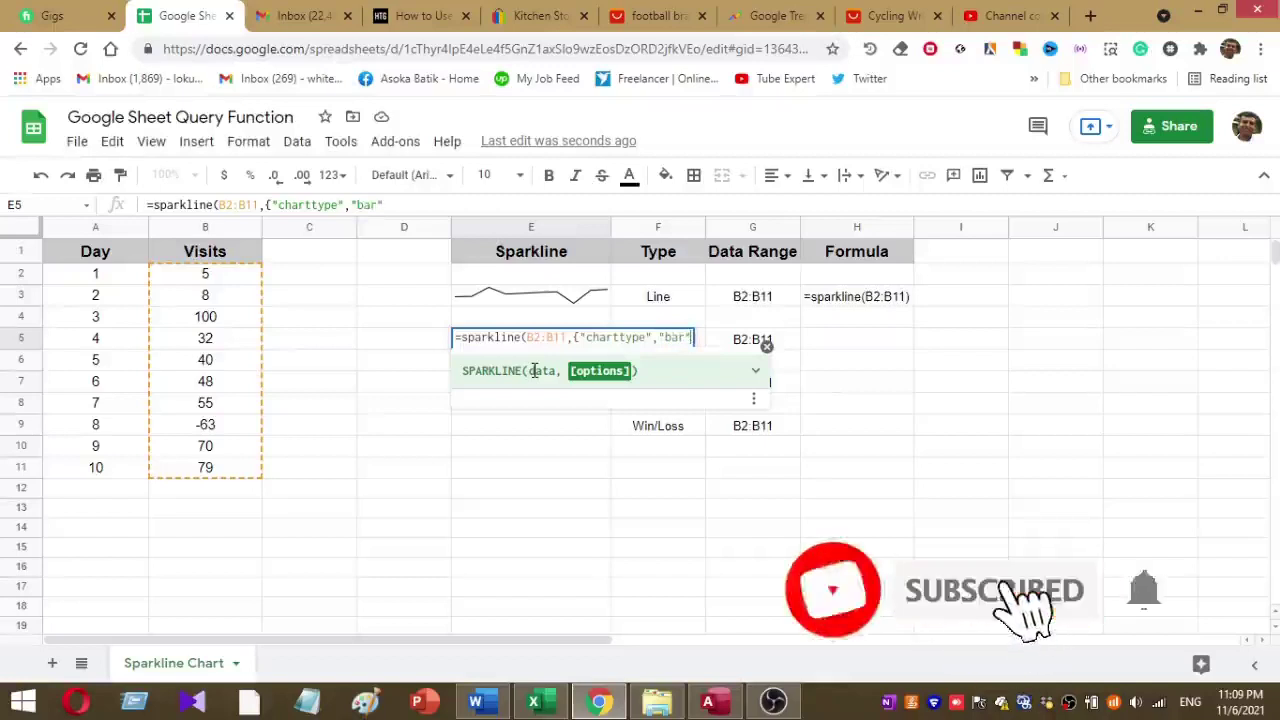
text(}))
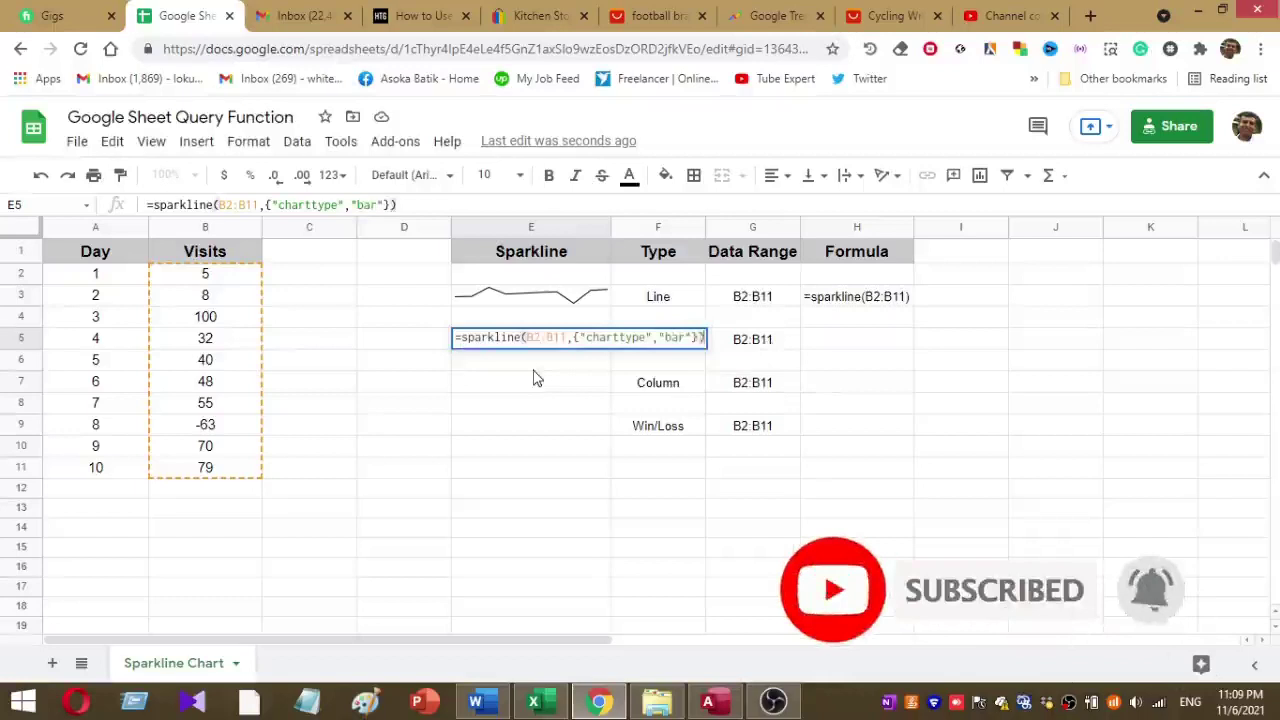
key(Return)
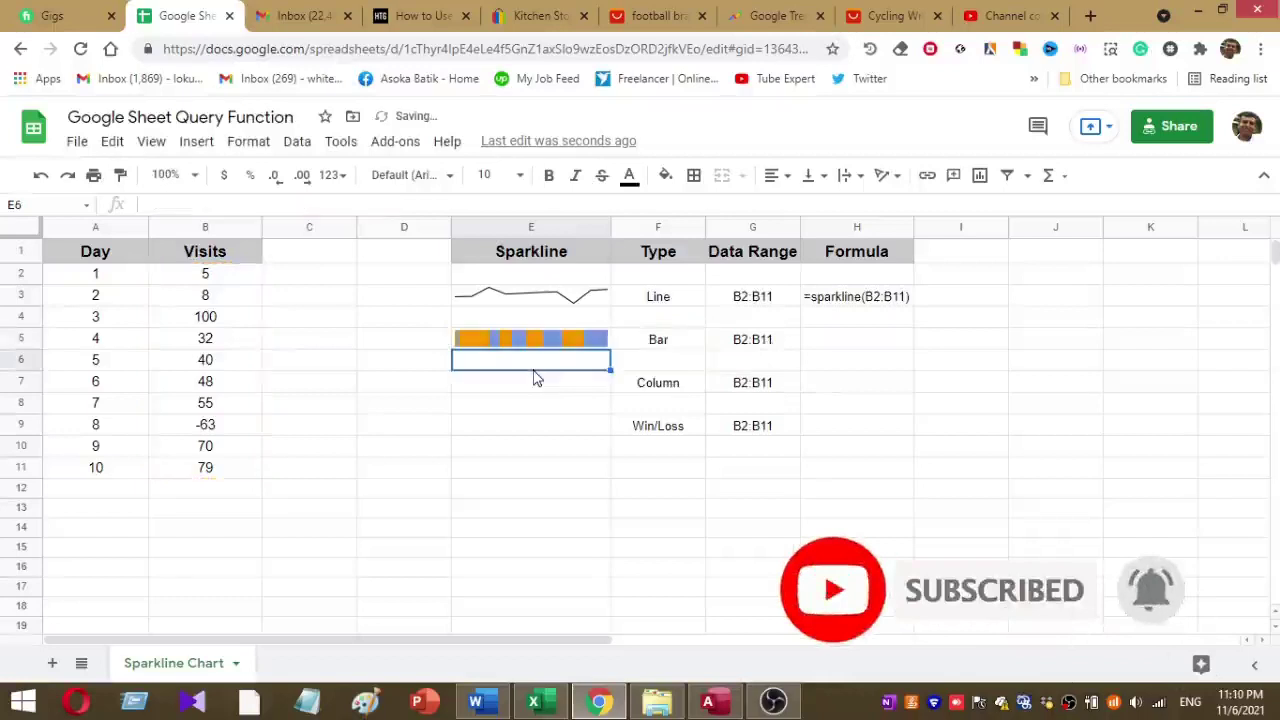
Copy the bar sparkline's formula from E5 into H5 as visible text
click(532, 340)
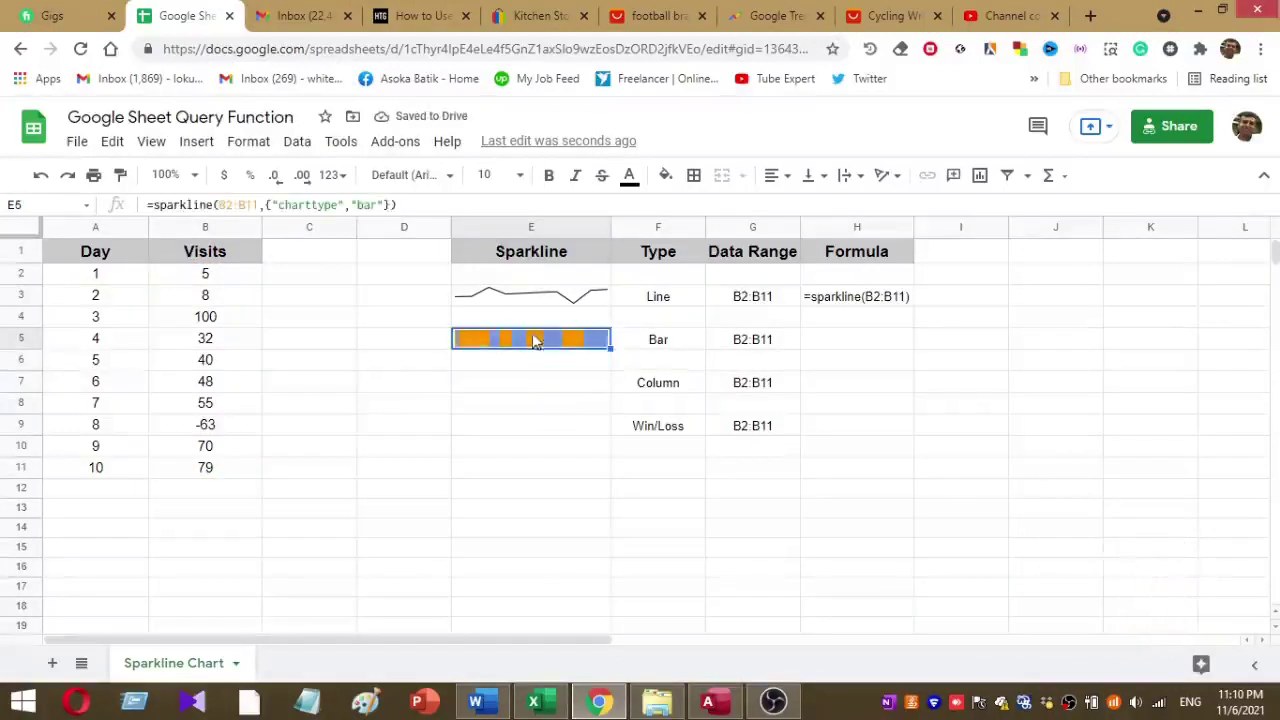
drag(398, 204, 95, 210)
key(ctrl+c)
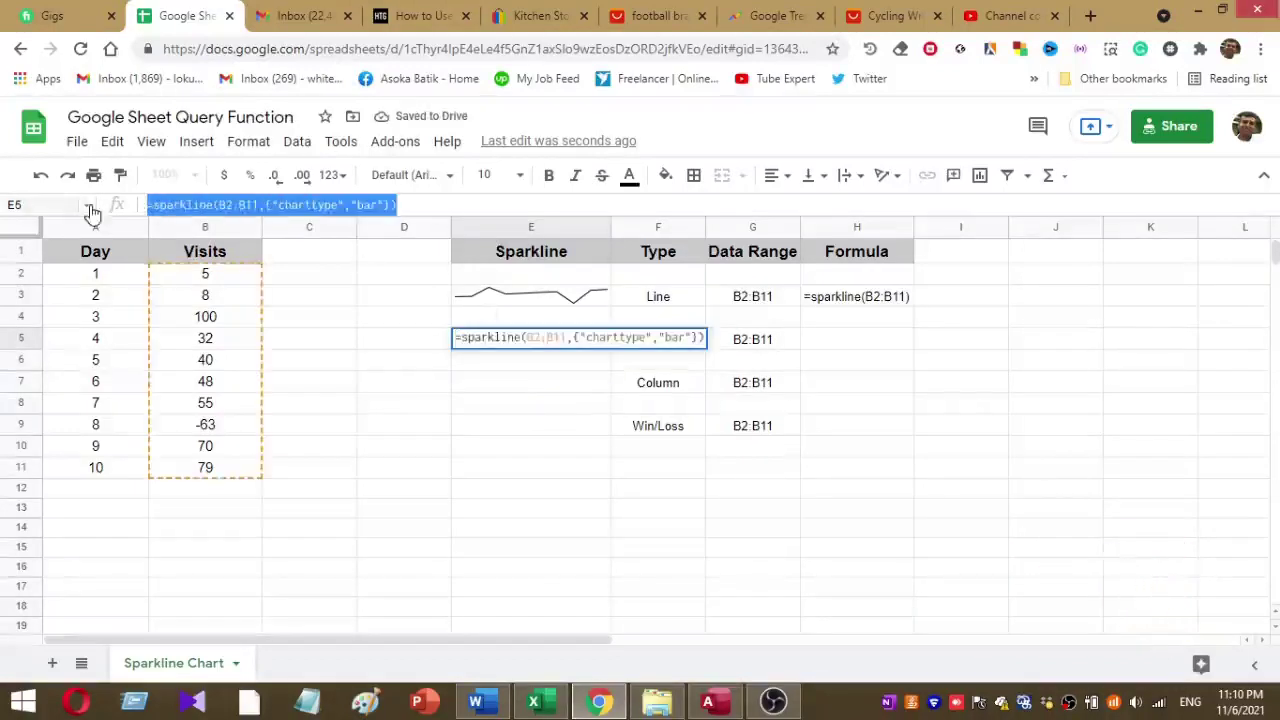
click(834, 341)
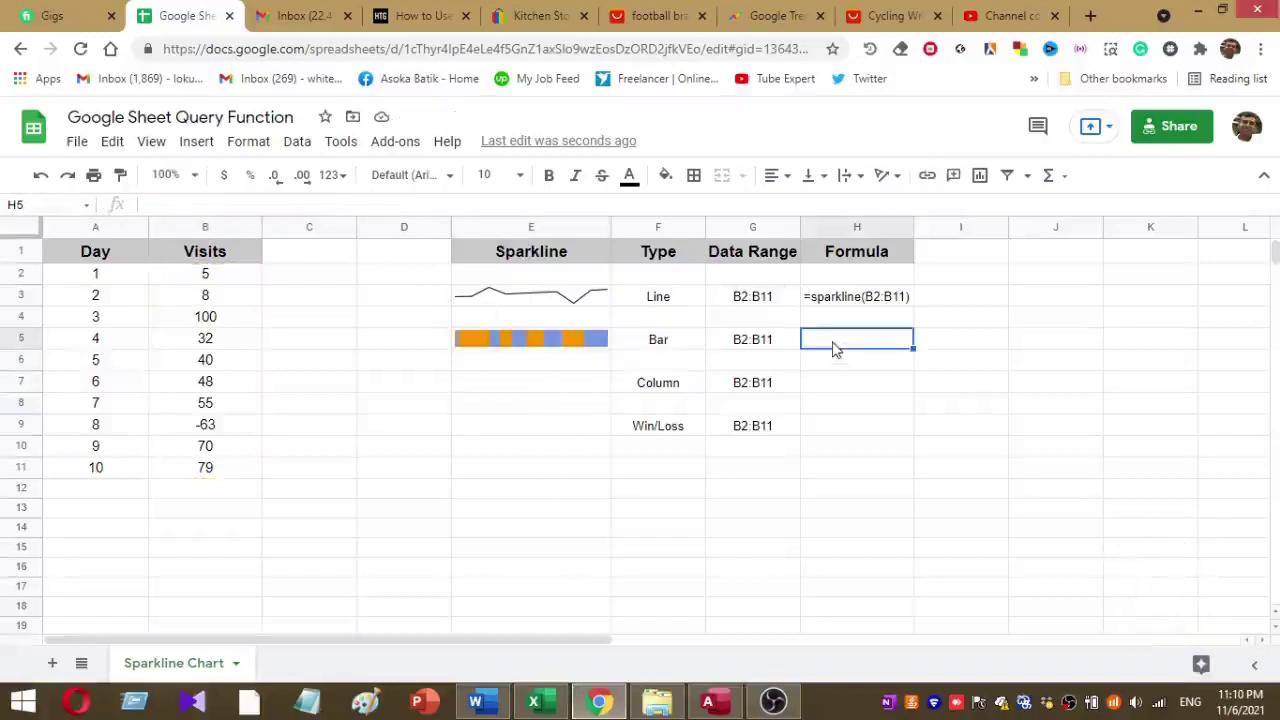
key(ctrl+v)
key(Return)
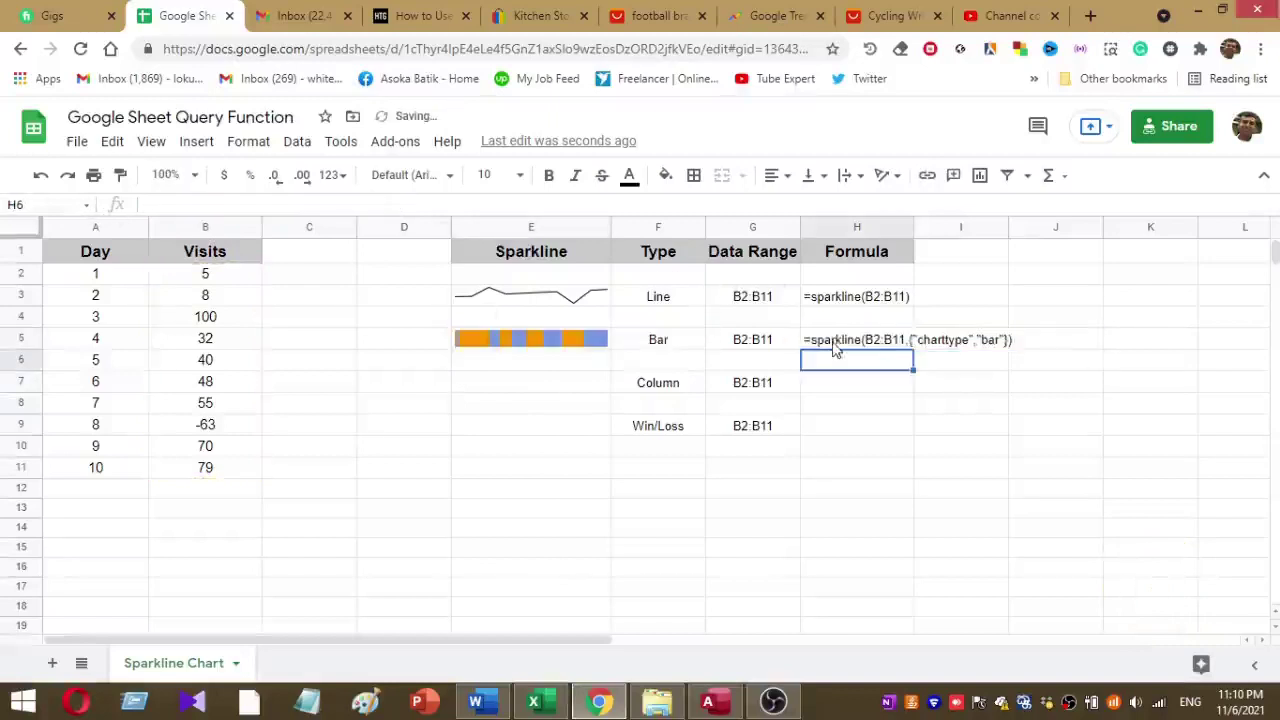
Write a sparkline formula in cell E7 for B2:B11 with the options "charttype","column" and closing brackets
click(543, 391)
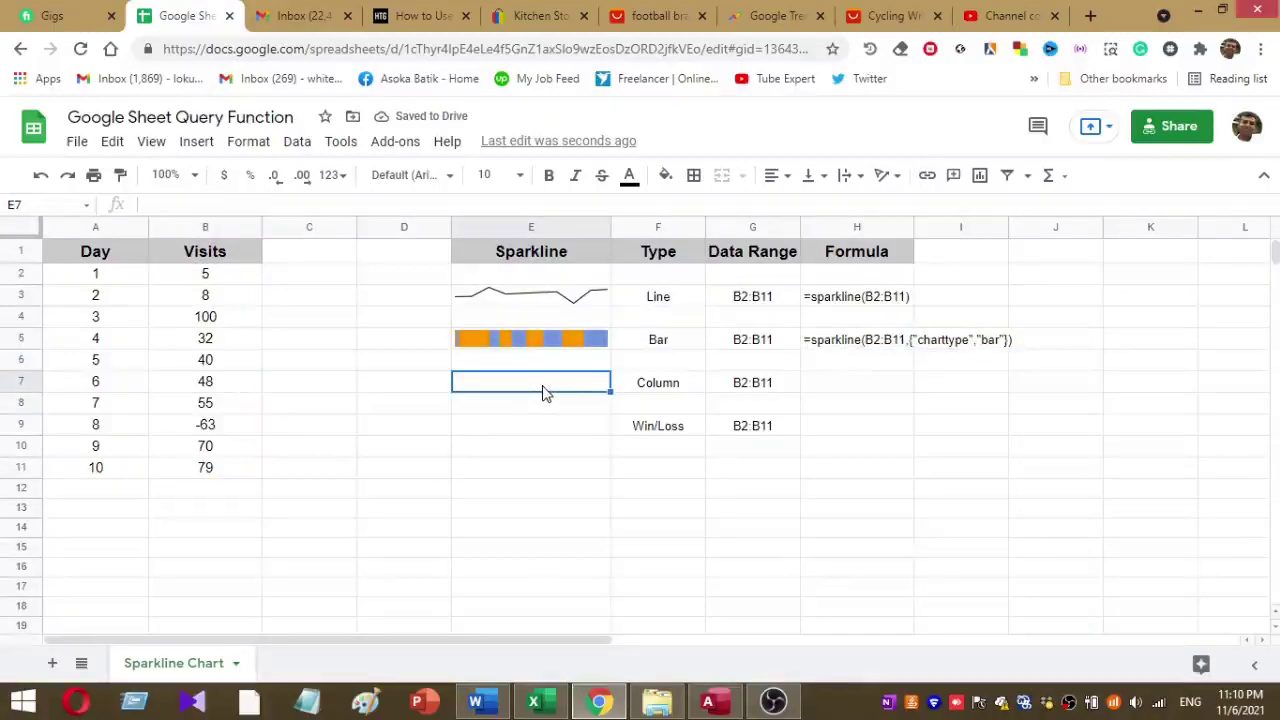
text(=)
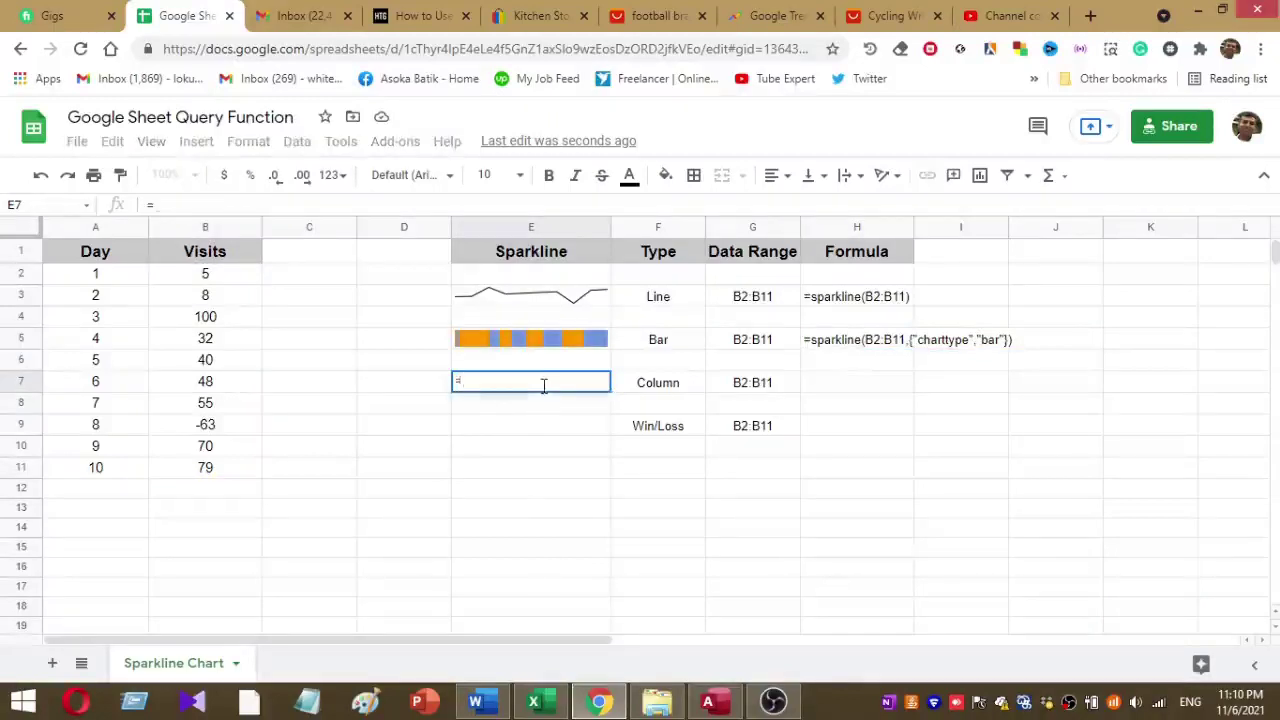
text(sparkline)
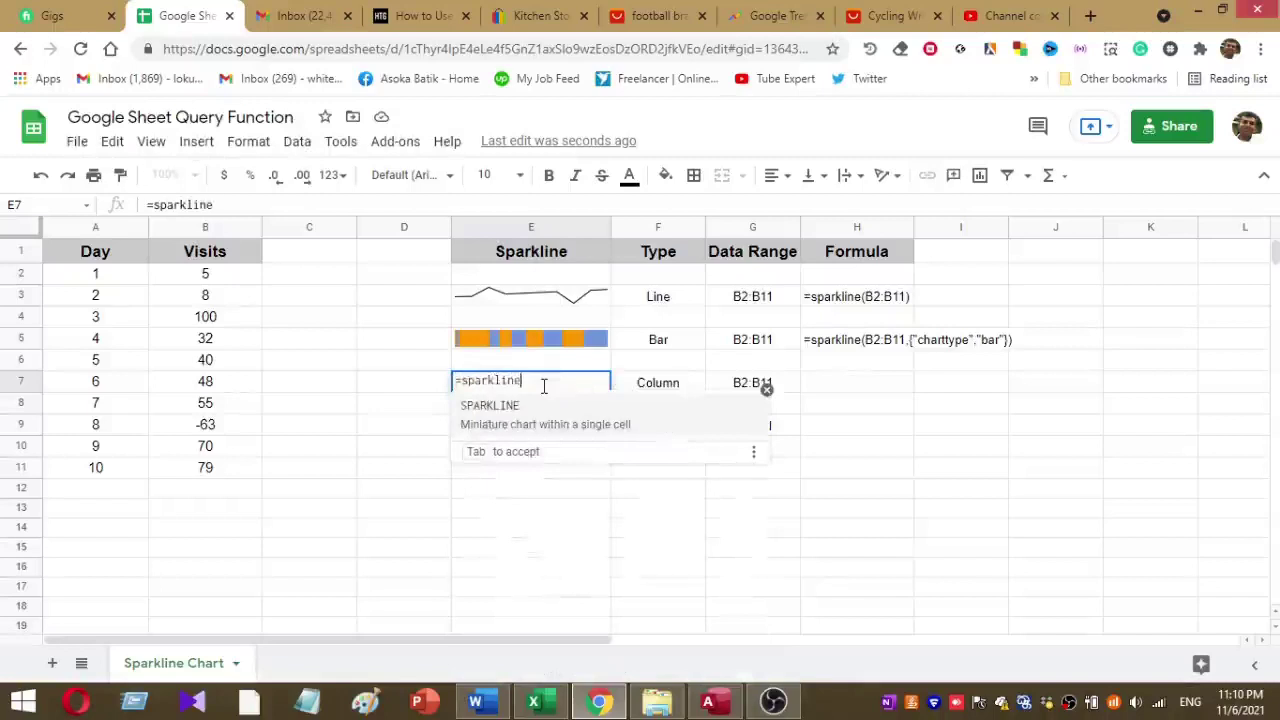
text((B2)
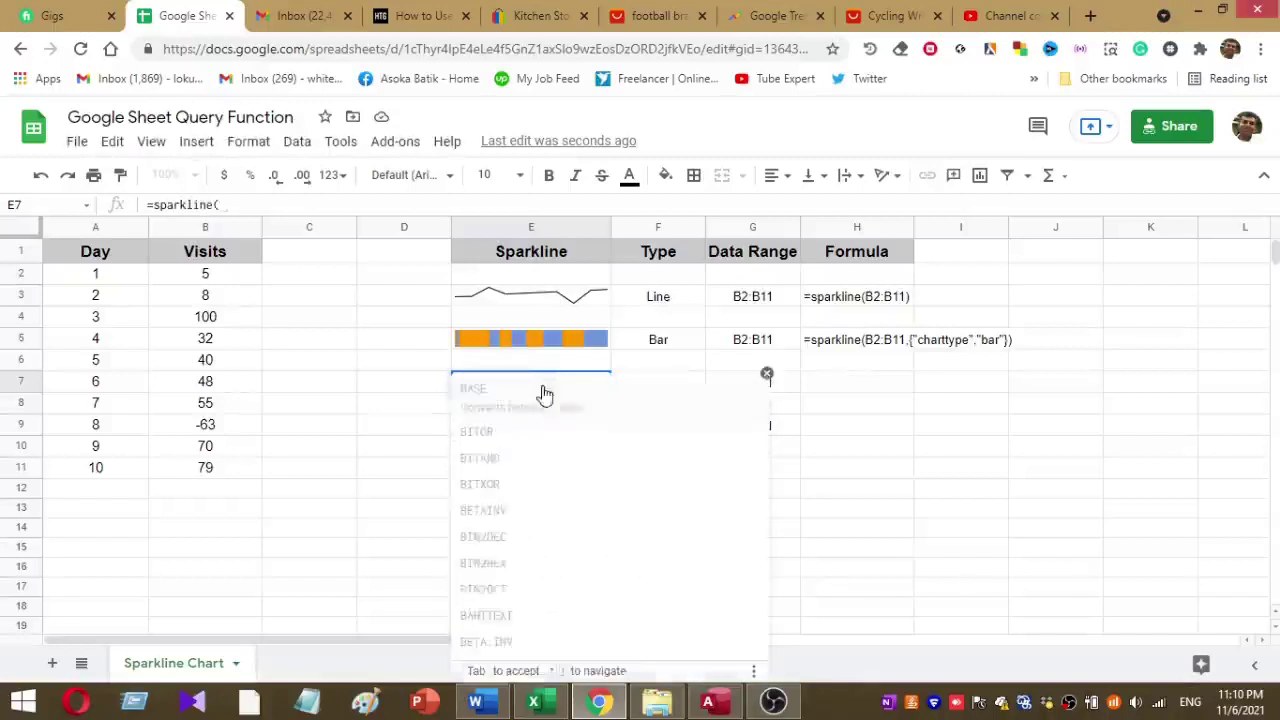
text(:)
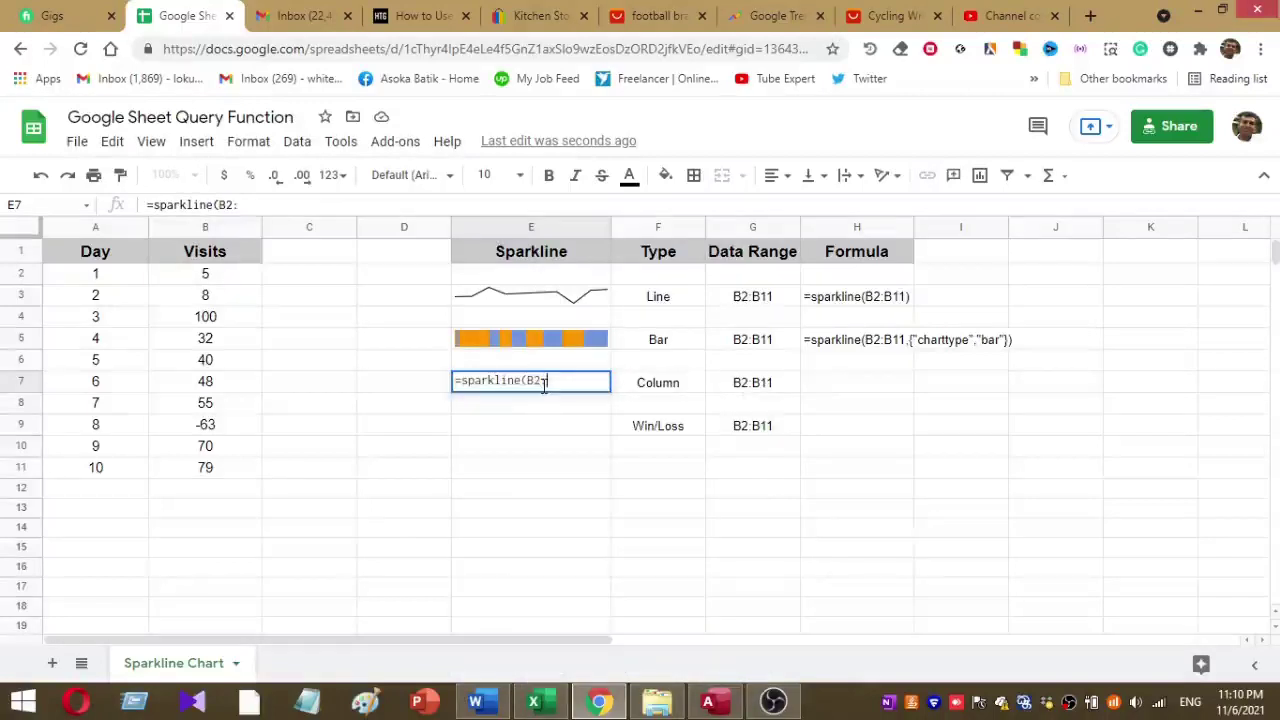
text(B11)
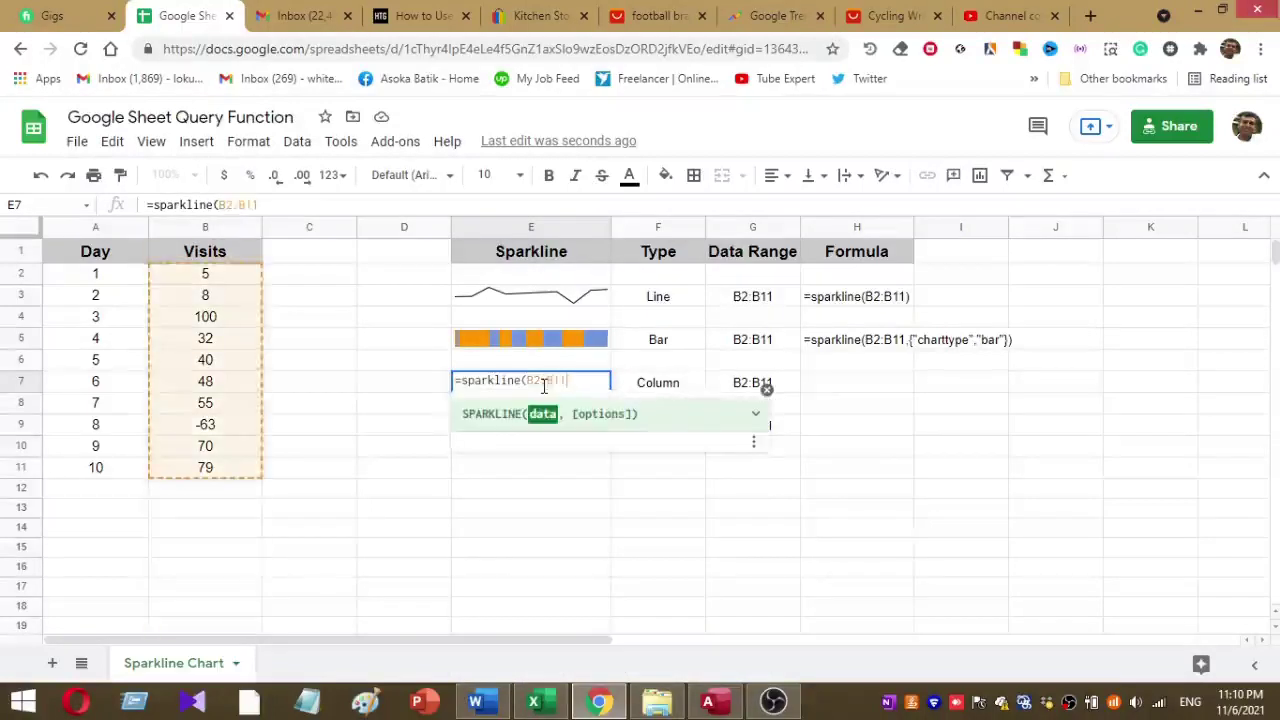
text(,)
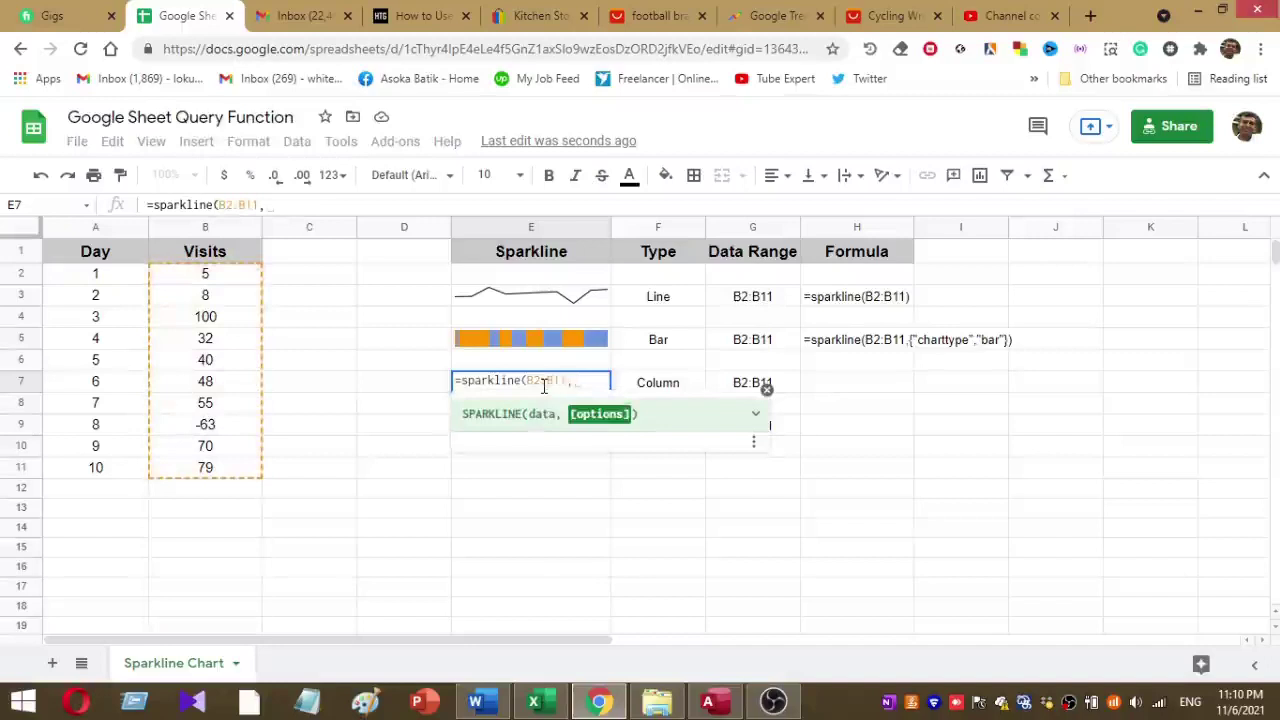
text("chartt)
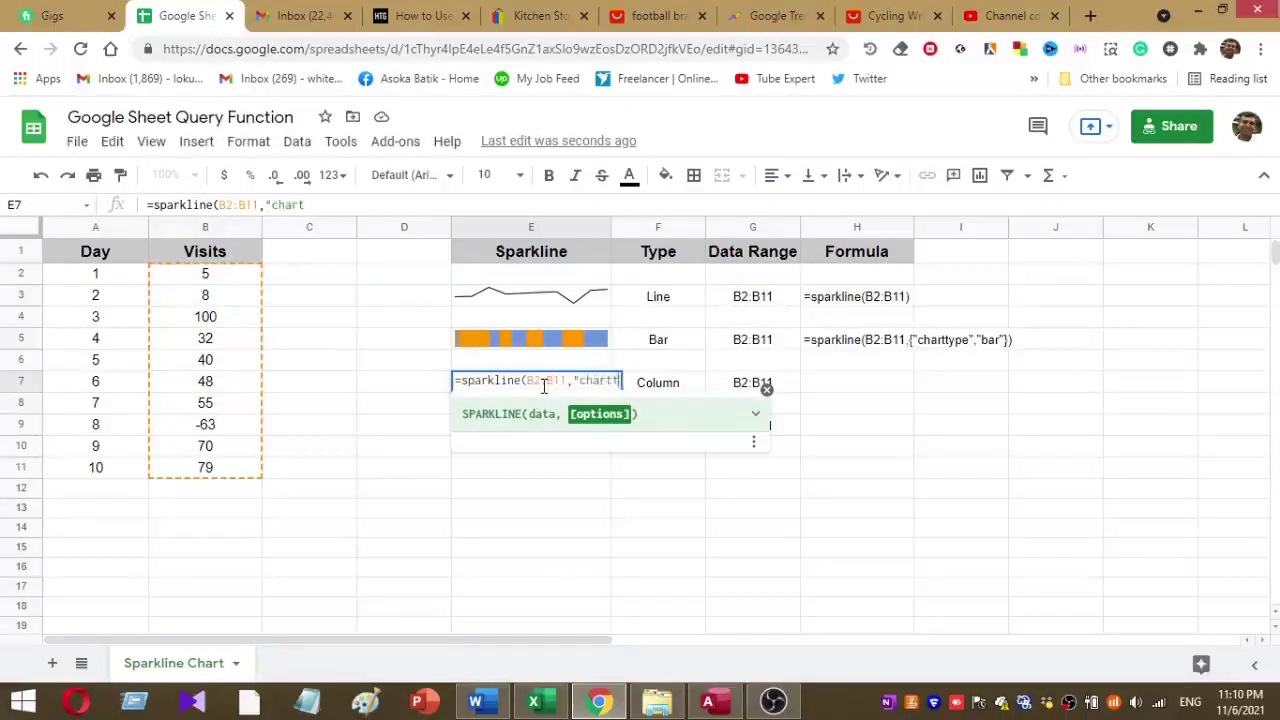
text(ype",")
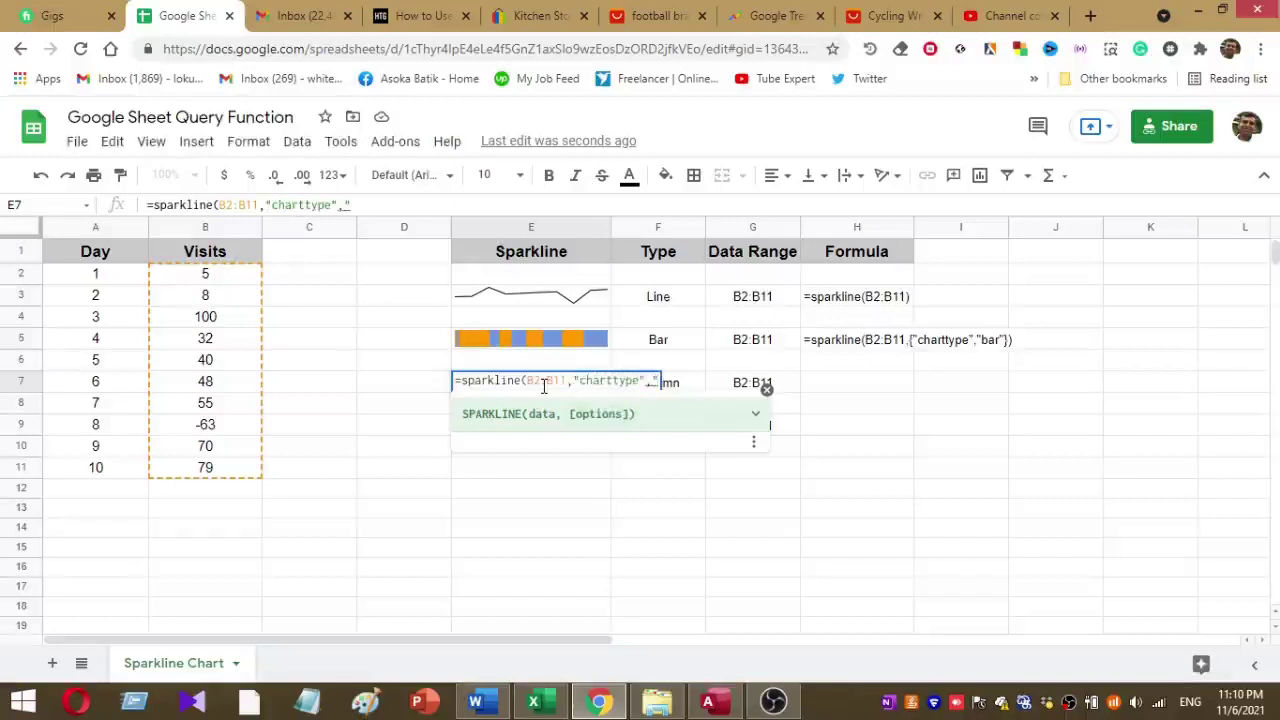
text(column)
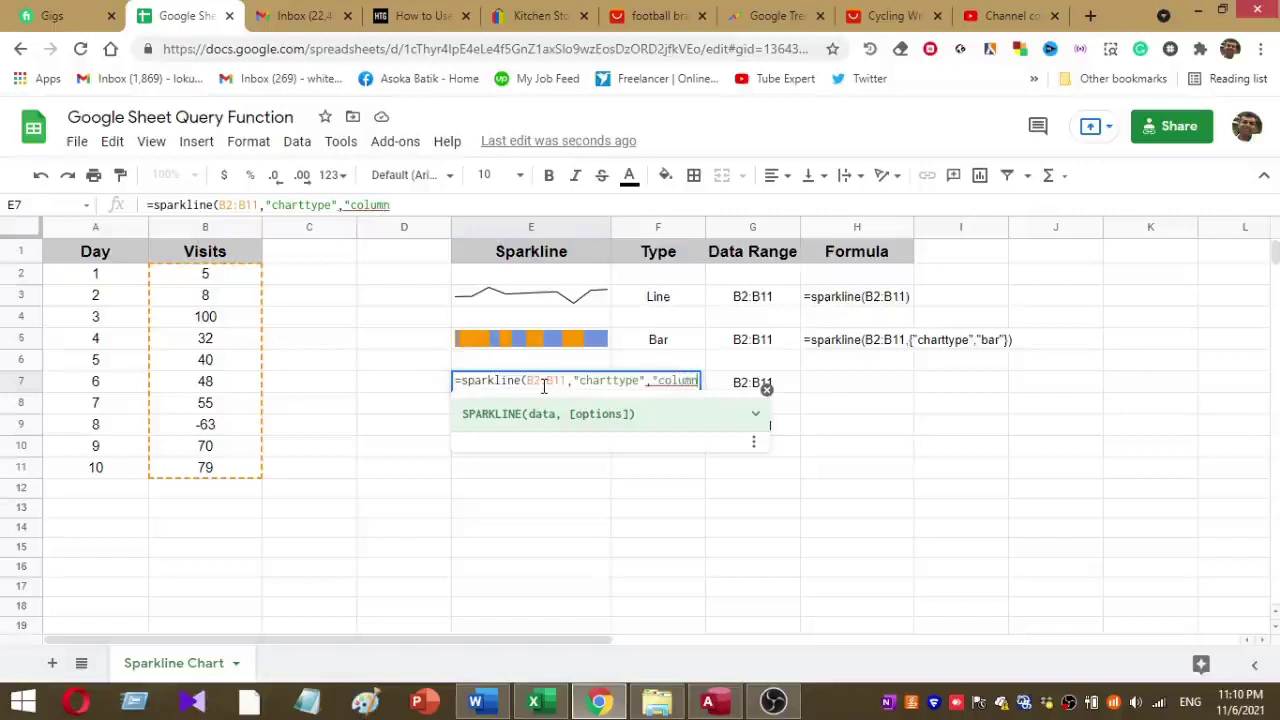
text(")
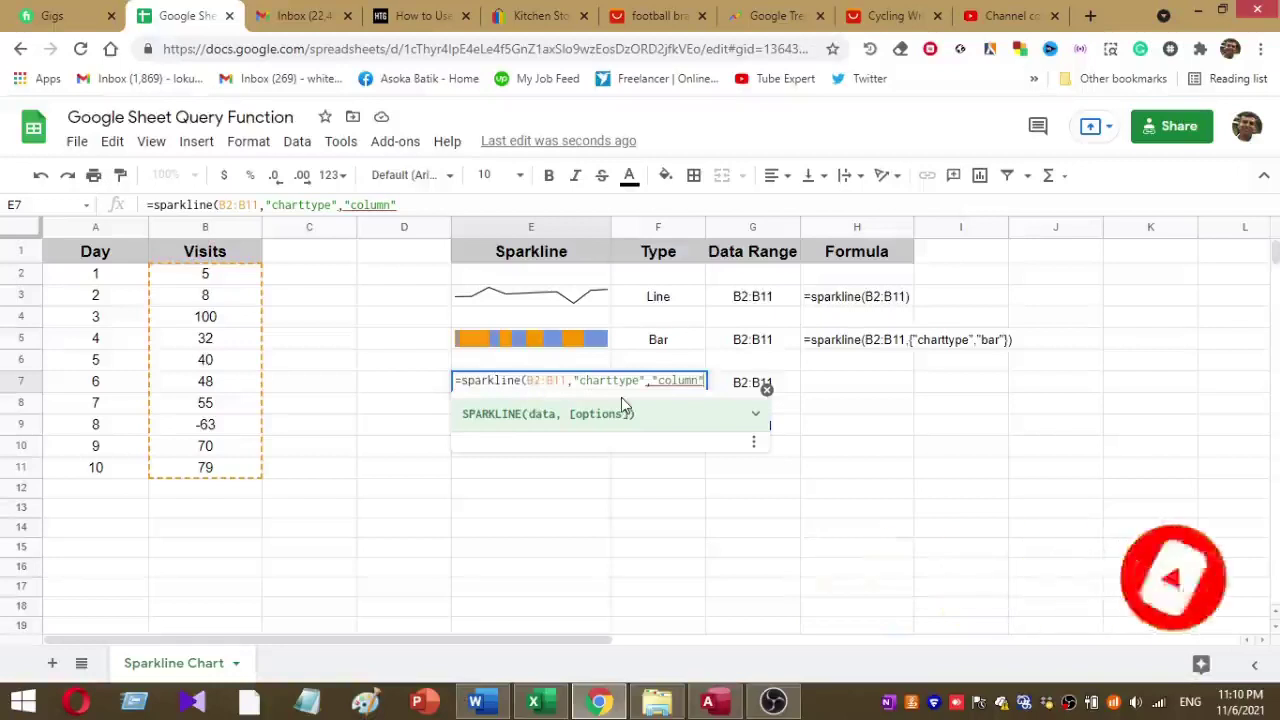
text(})
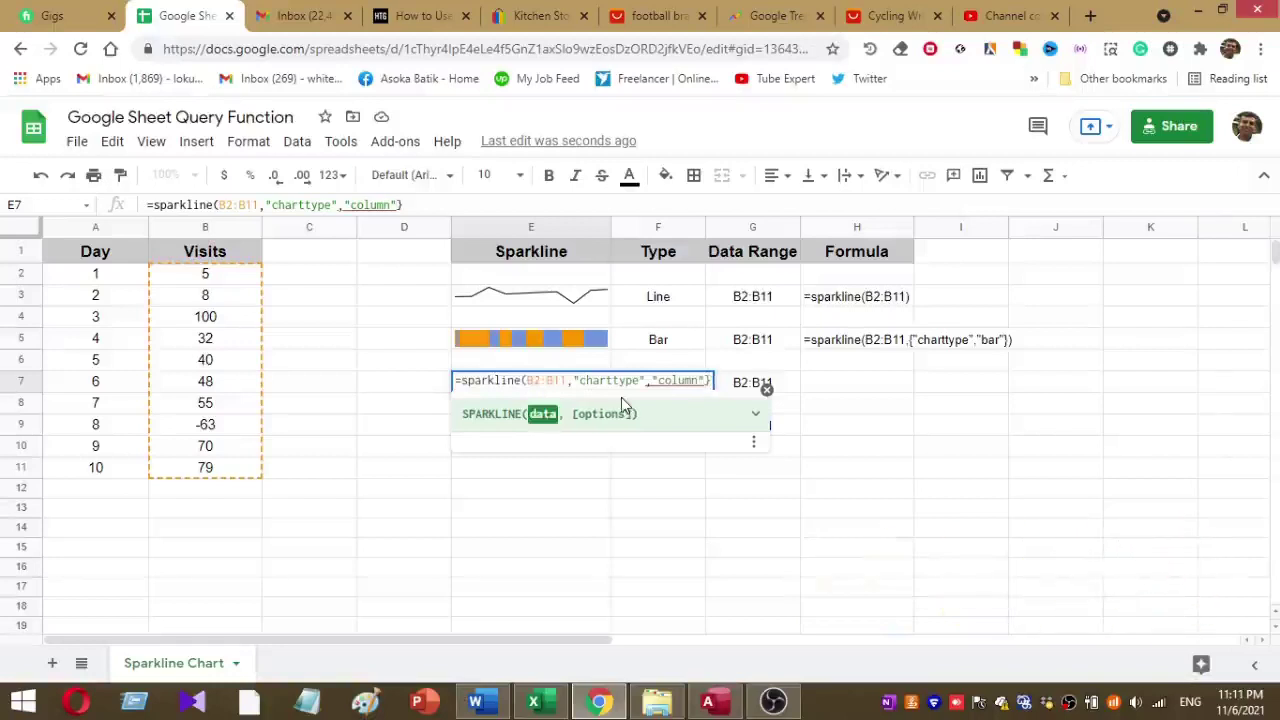
text())
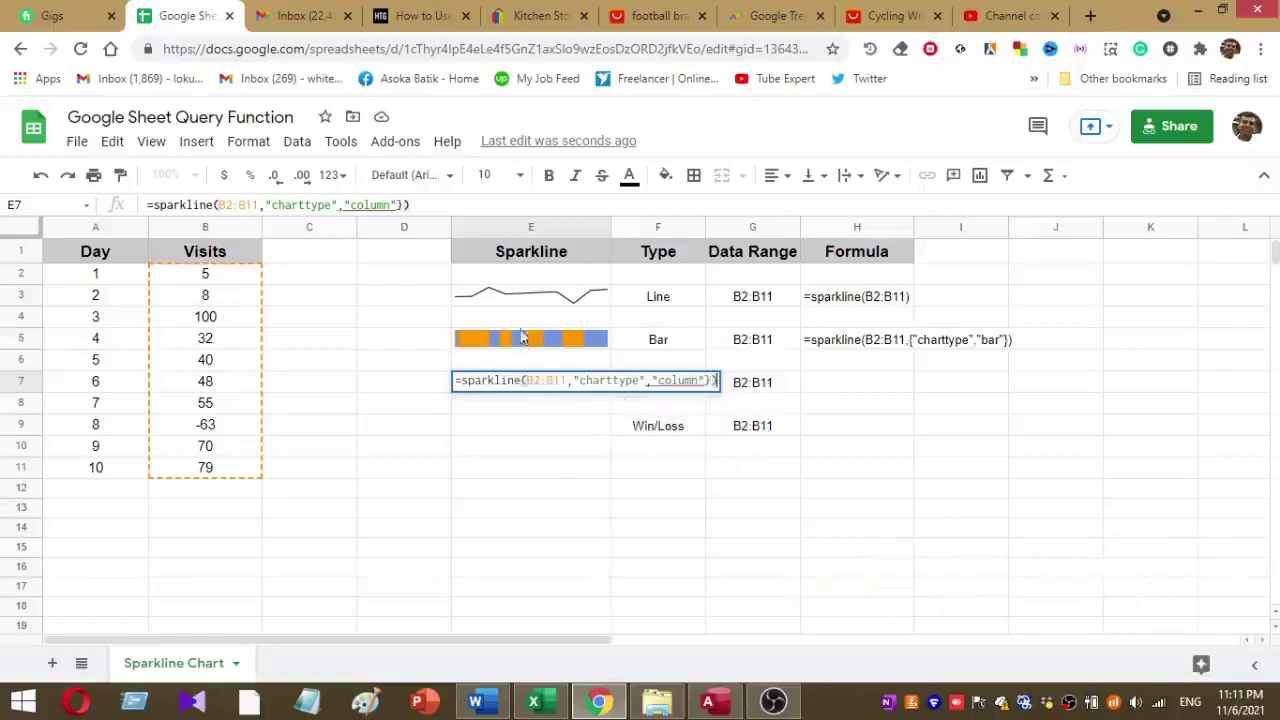
Insert the missing opening brace before "charttype" so E7 holds =sparkline(B2:B11,{"charttype","column"}), and commit the formula
click(345, 205)
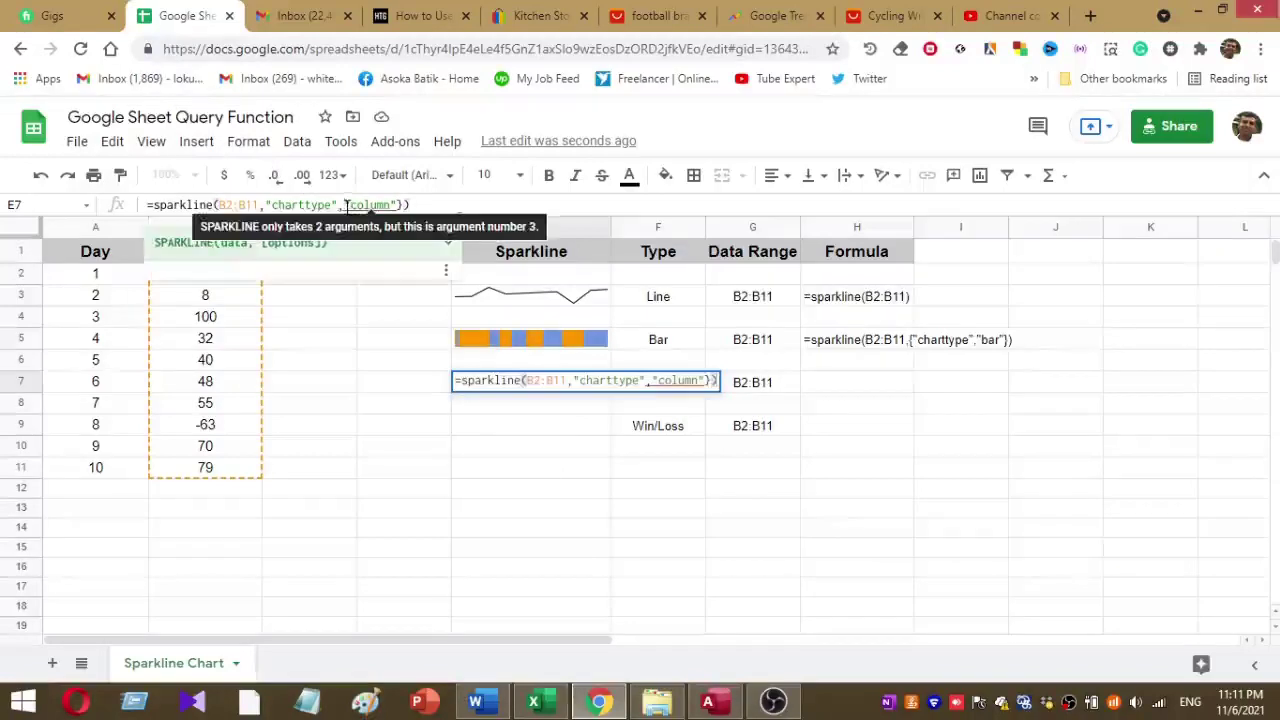
key(BackSpace)
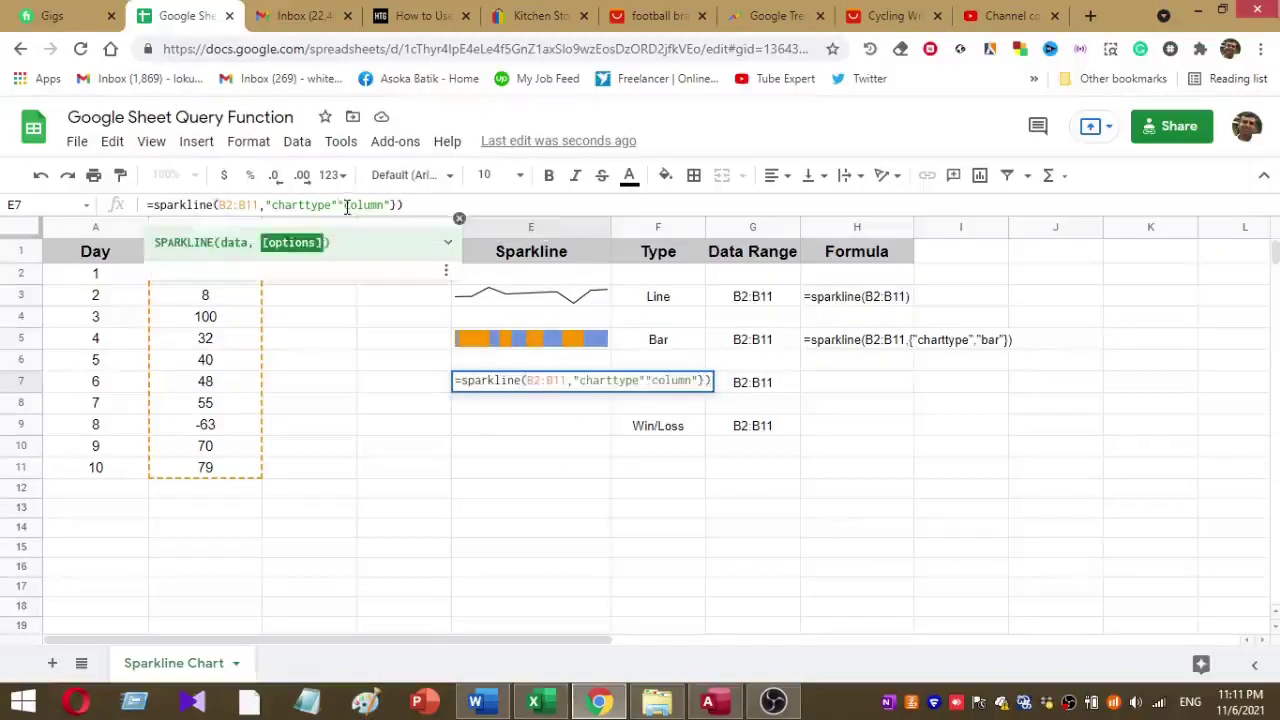
text(,)
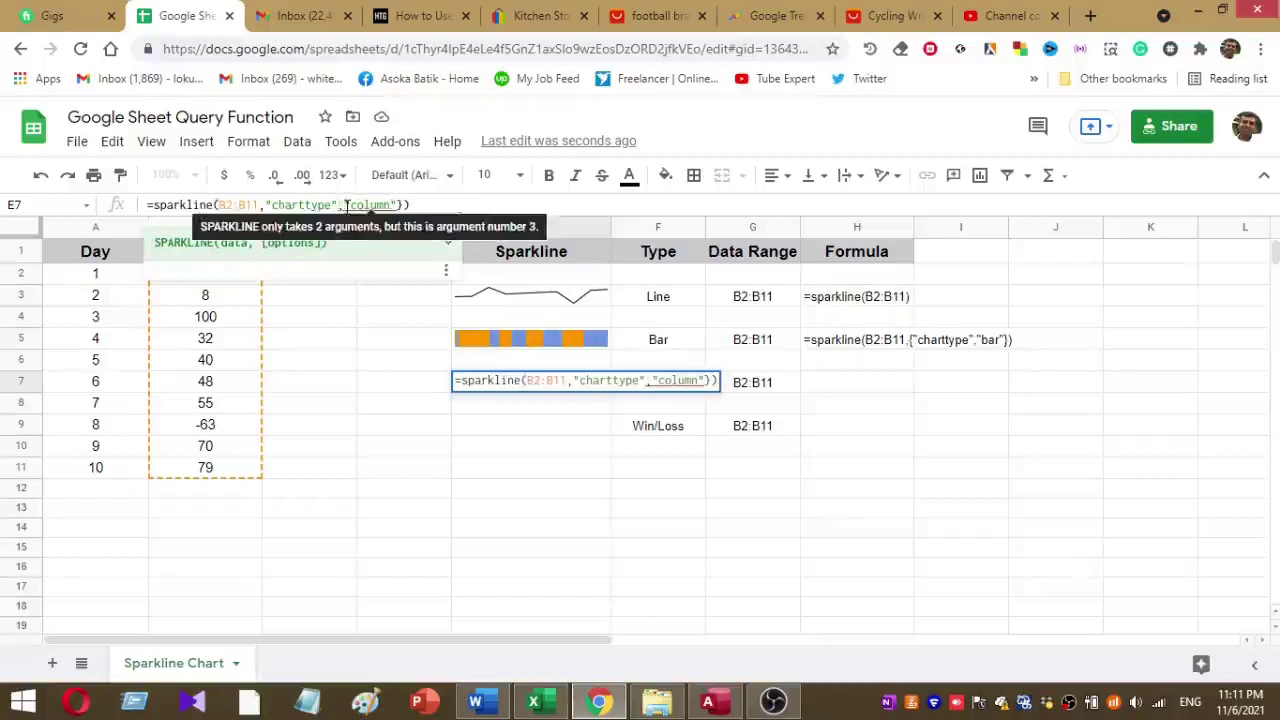
key(Left)
key(Left)
key(Left)
key(Left)
key(Left)
key(Left)
key(Left)
key(Left)
key(Left)
key(Left)
key(Left)
key(Left)
text({)
key(Return)
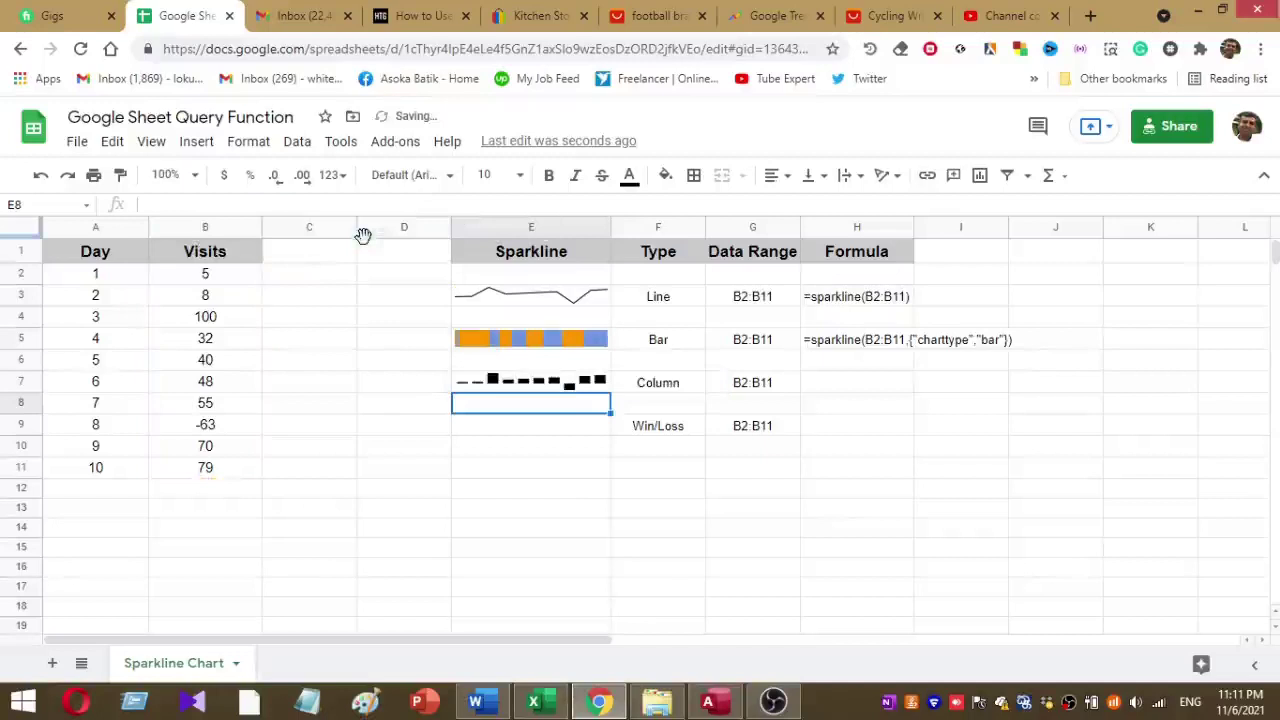
Copy the column sparkline's formula from E7 into H7 as plain text with a leading apostrophe
click(567, 437)
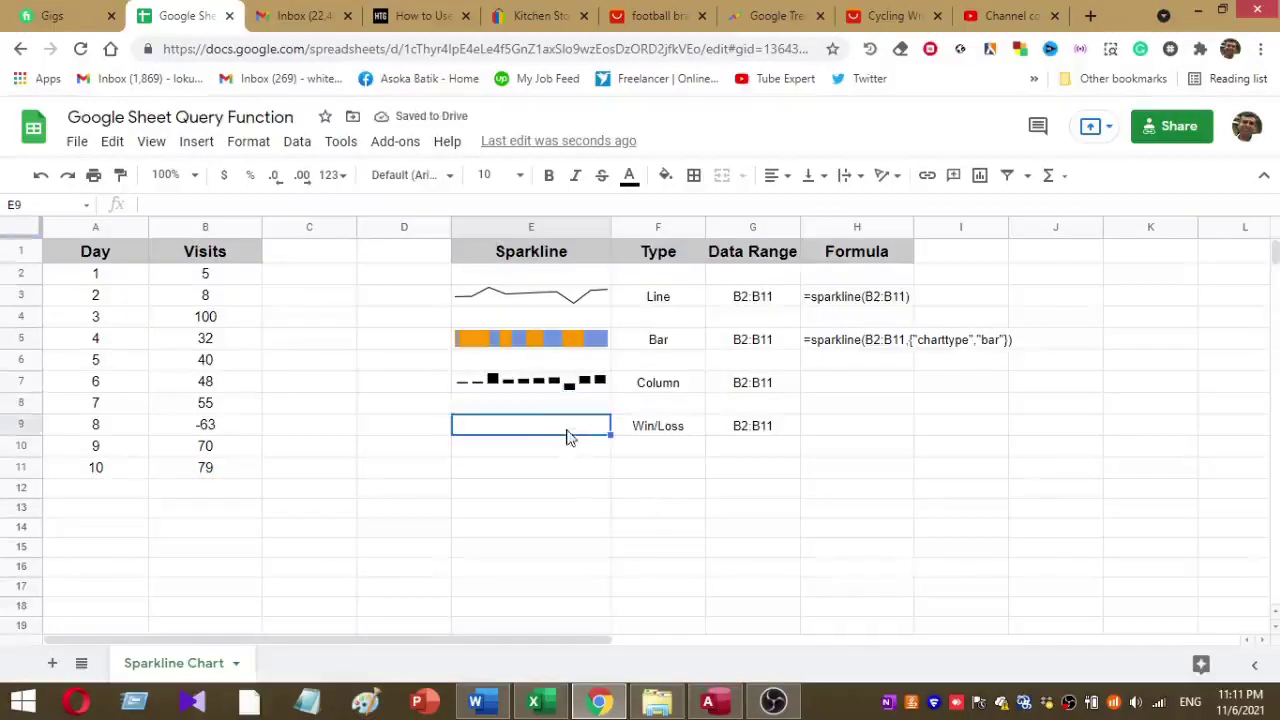
click(578, 362)
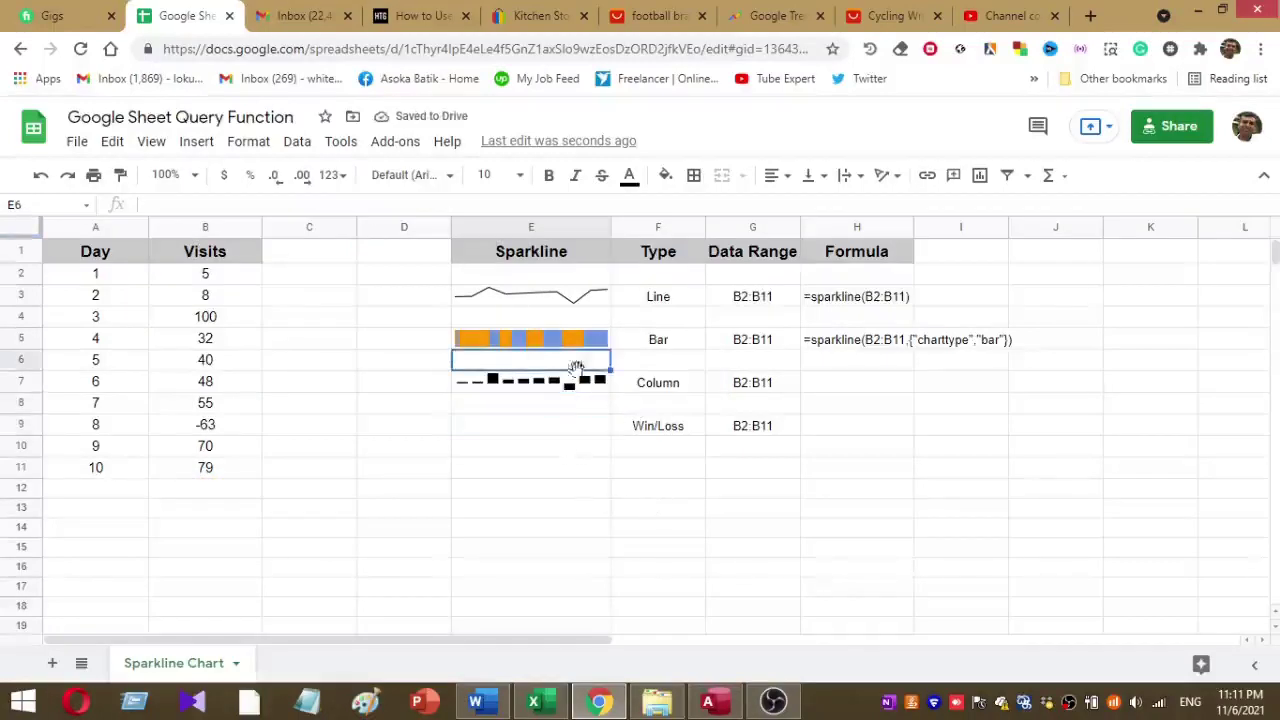
click(537, 388)
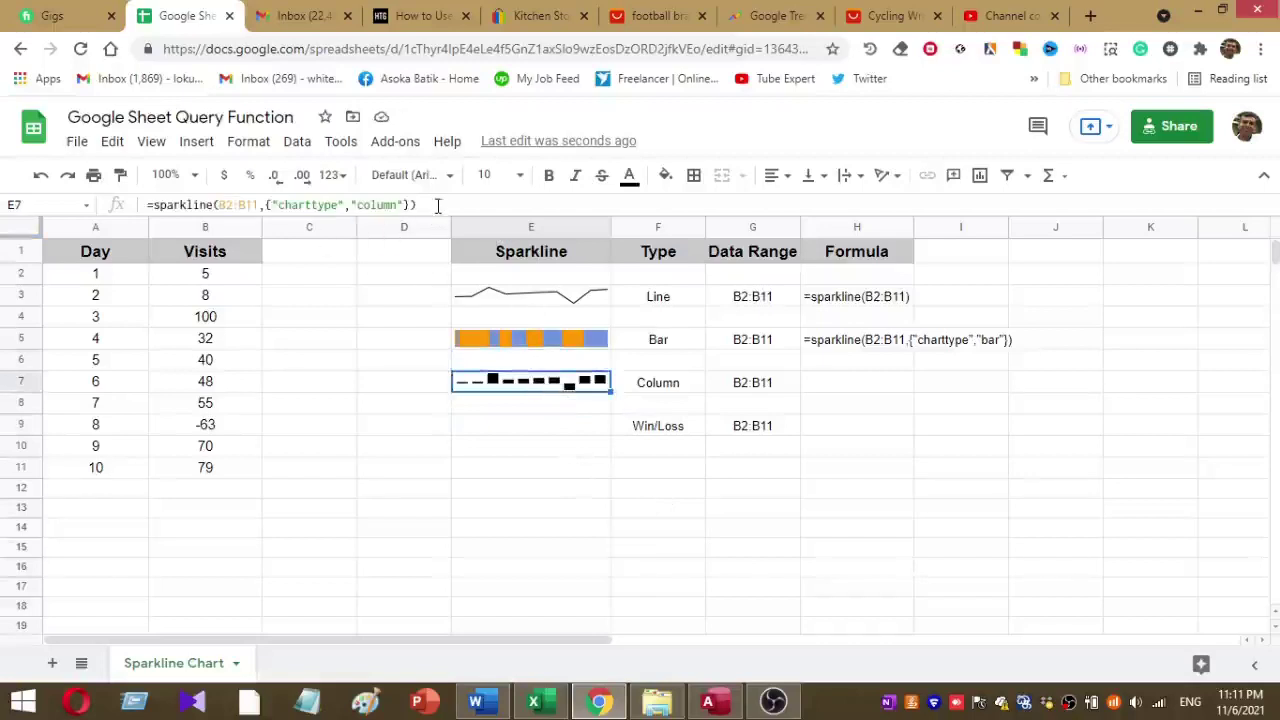
drag(438, 205, 14, 187)
key(ctrl+c)
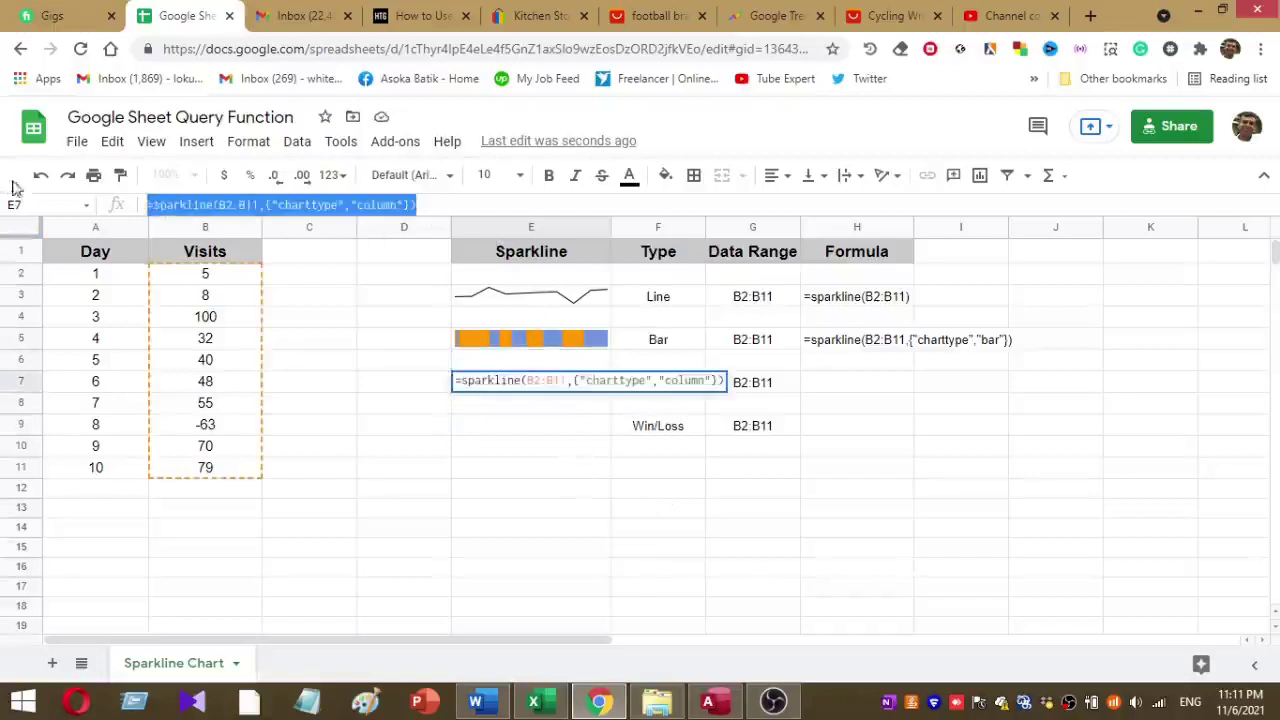
click(826, 392)
key(ctrl+v)
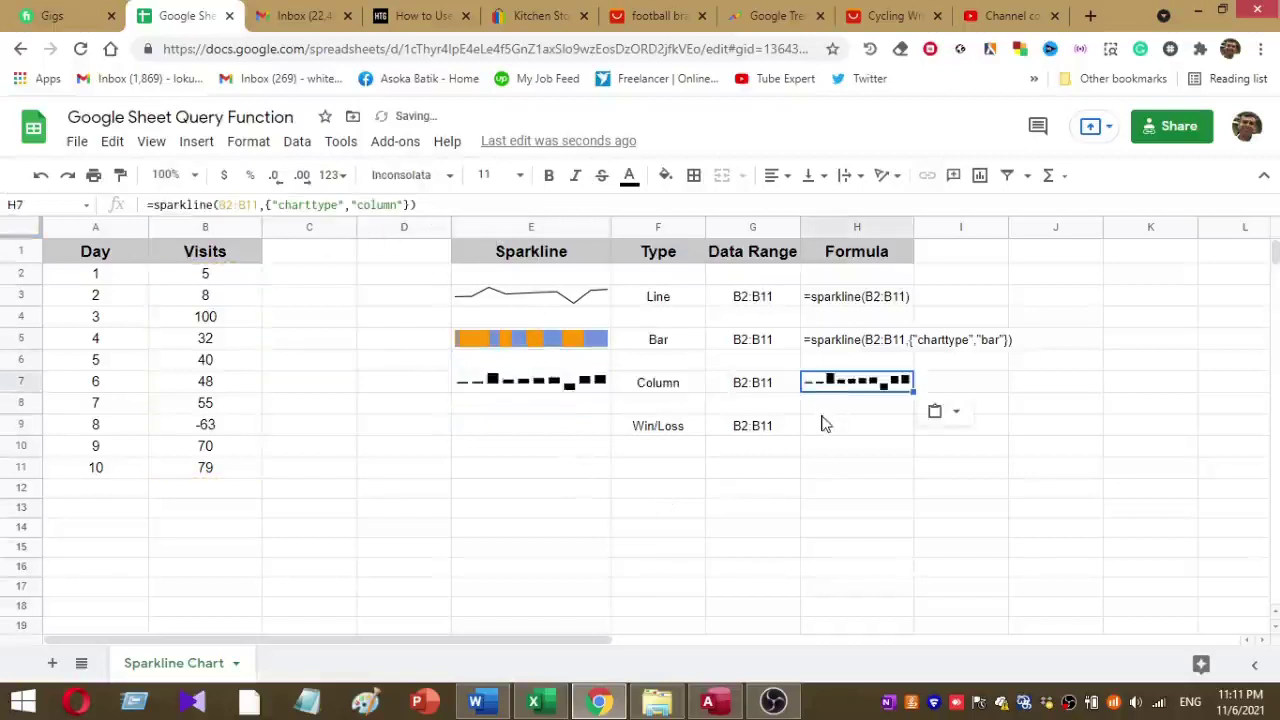
click(150, 200)
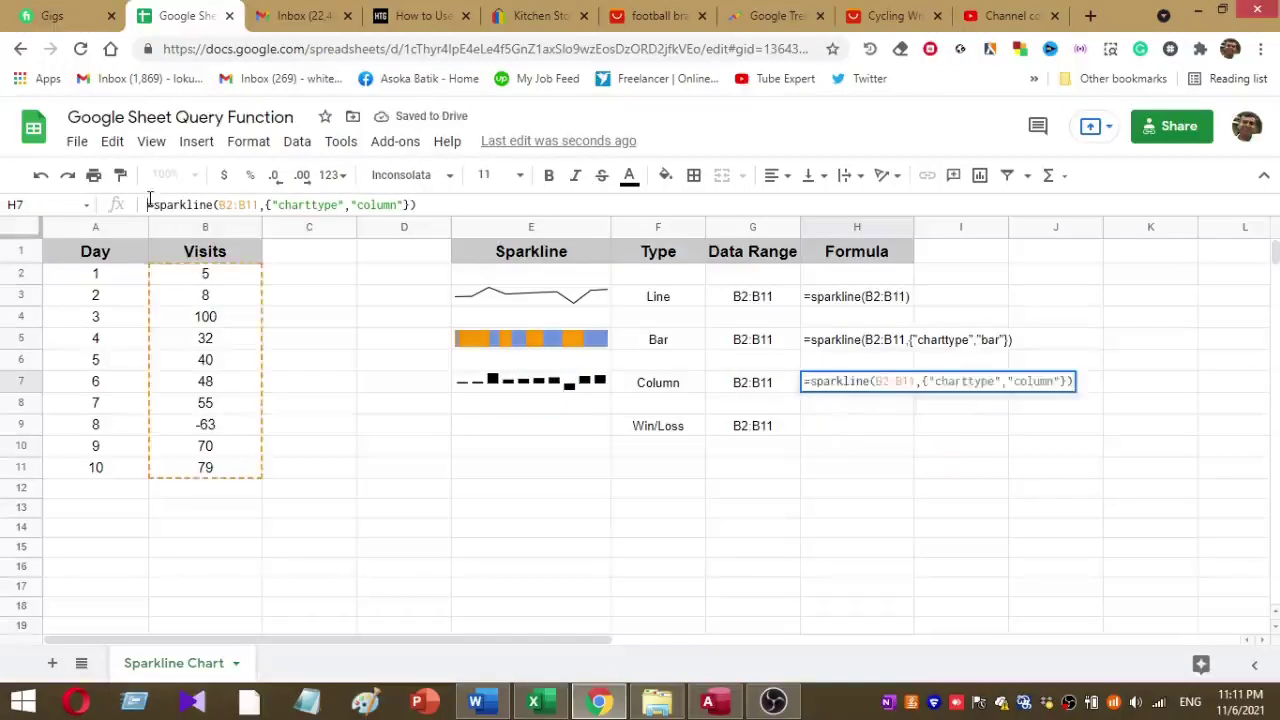
text(')
key(Return)
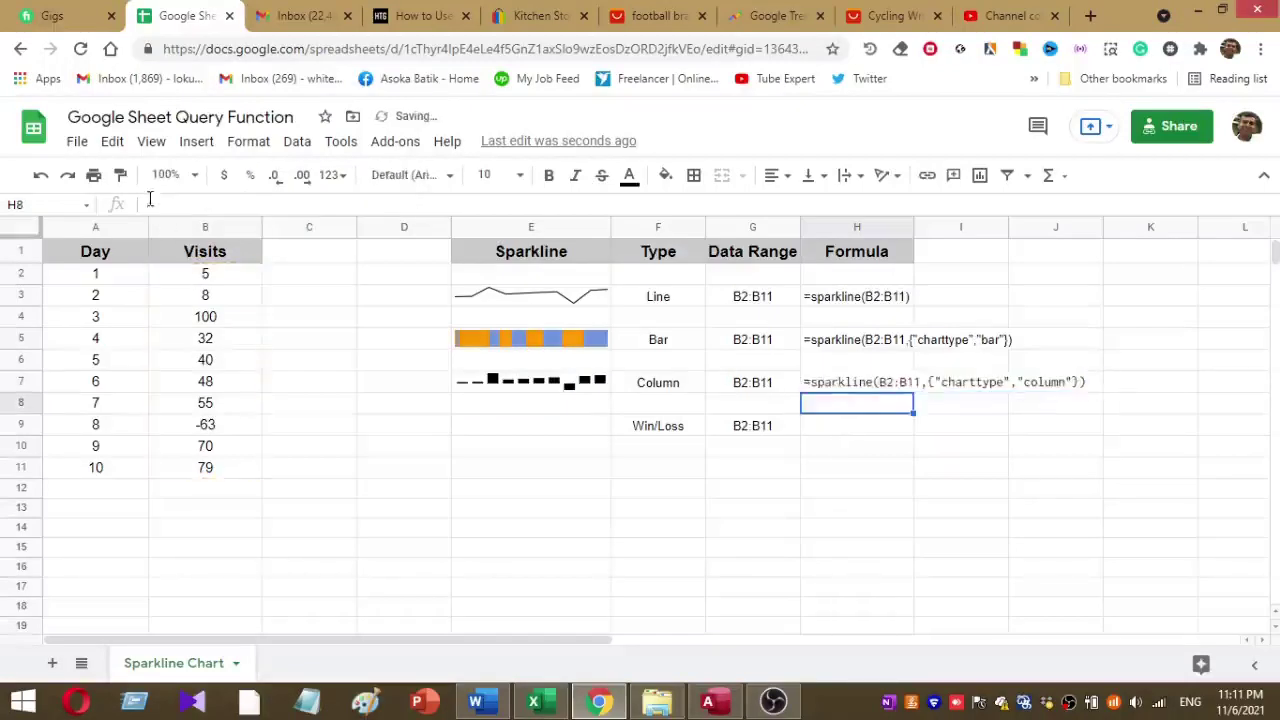
Begin a sparkline formula in cell E9 for B2:B11, opening the options with "charttype","winloss"
click(491, 437)
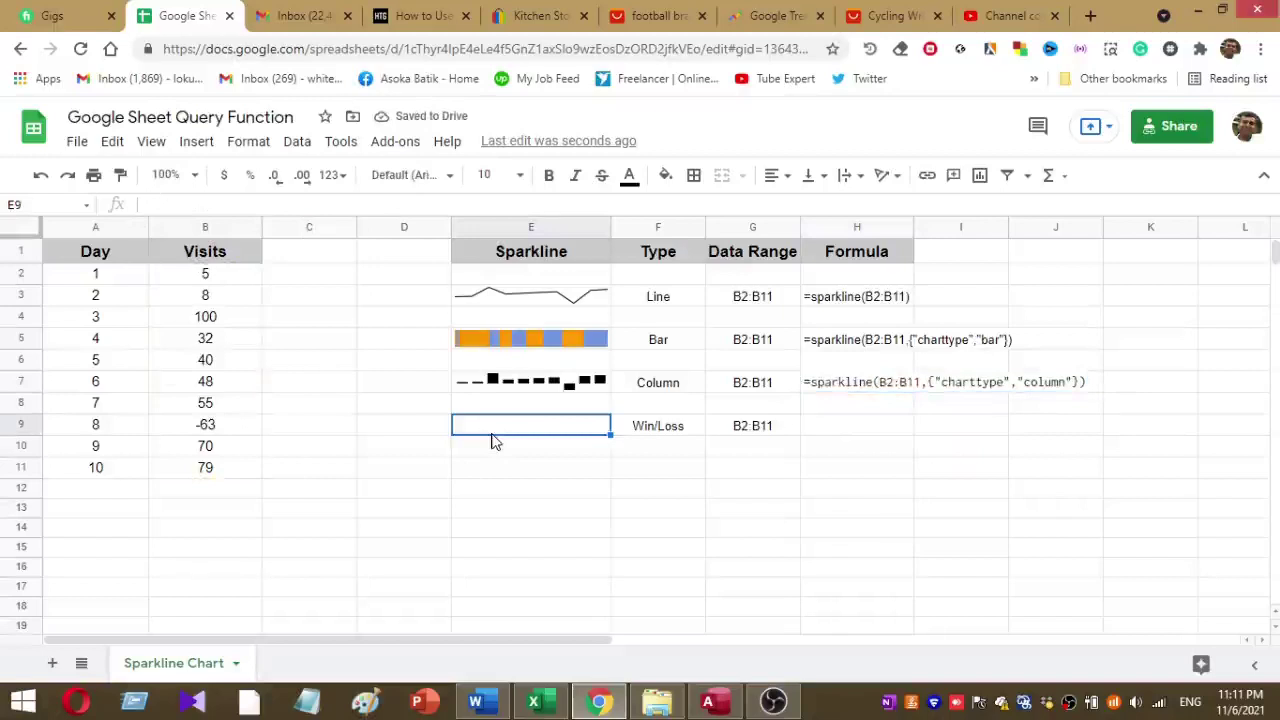
text(=)
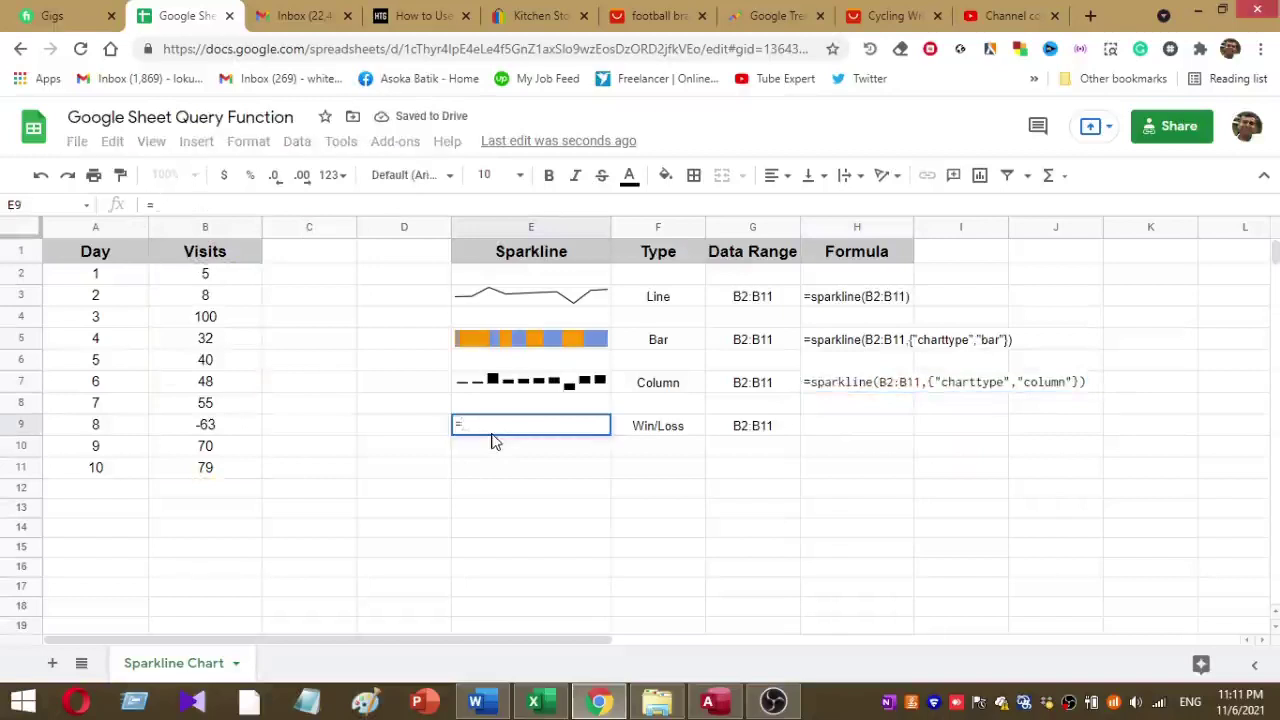
text(sparkline()
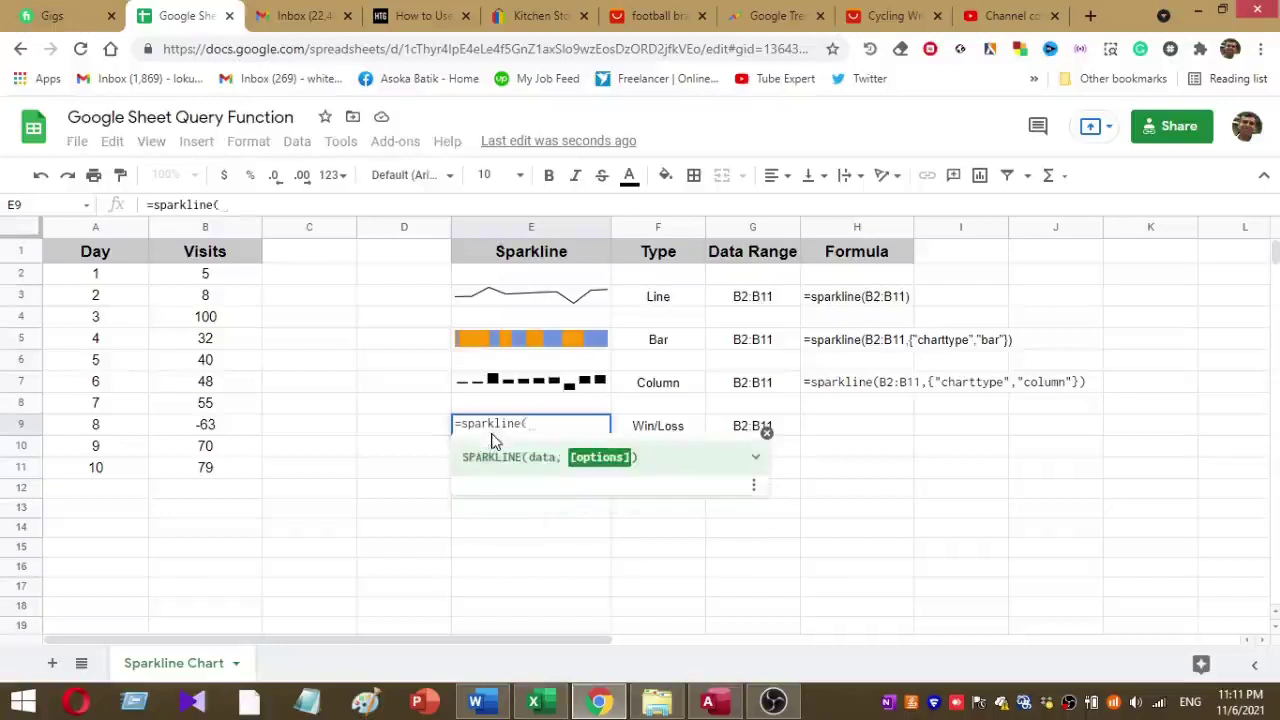
text(B2B)
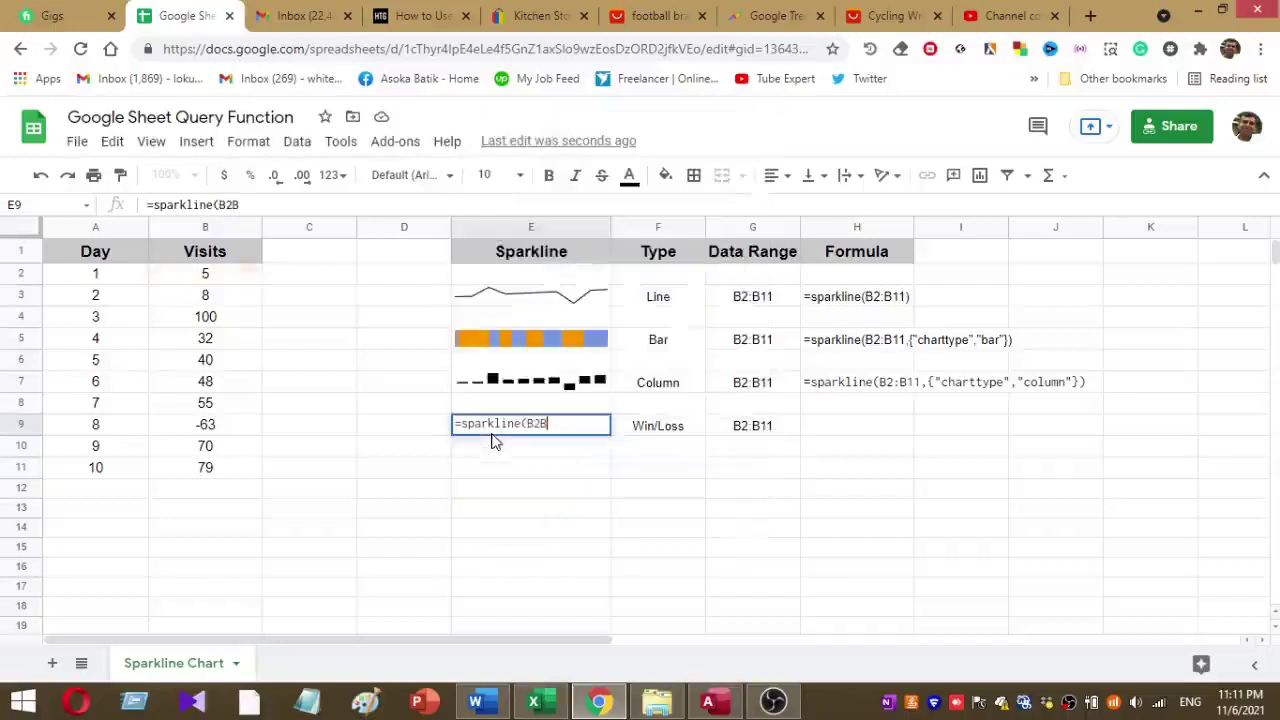
key(BackSpace)
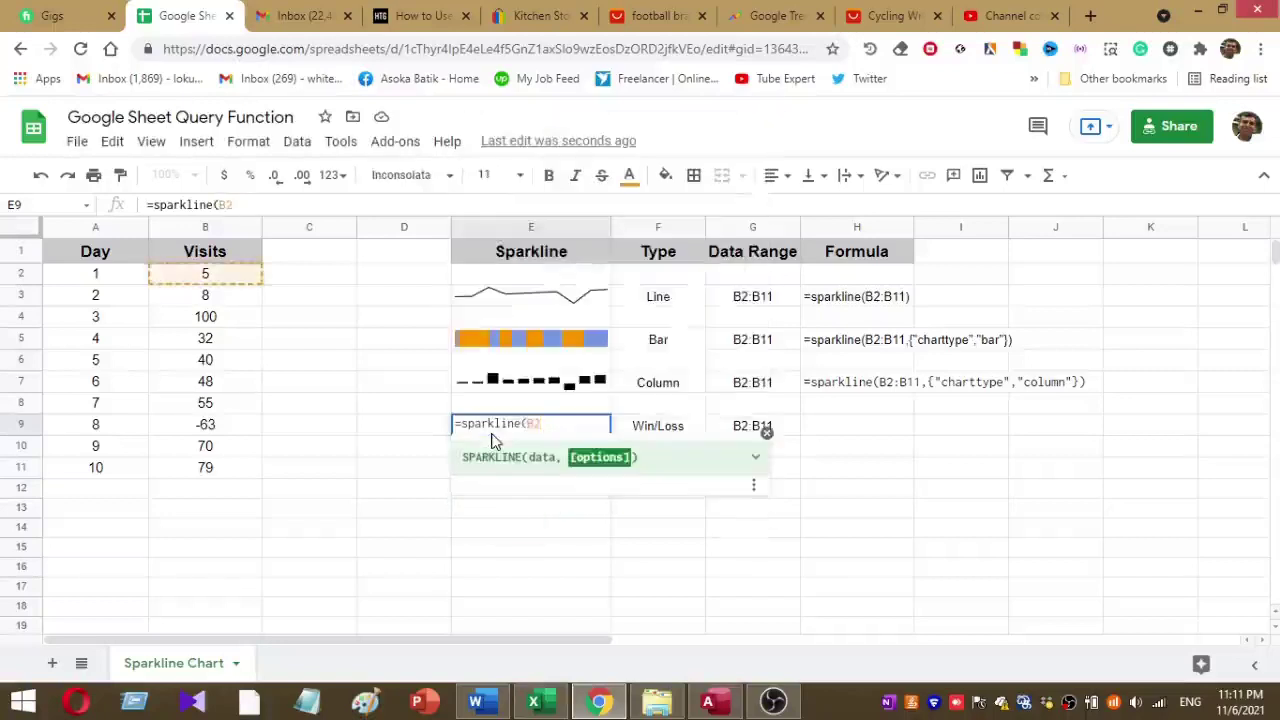
text(:B11)
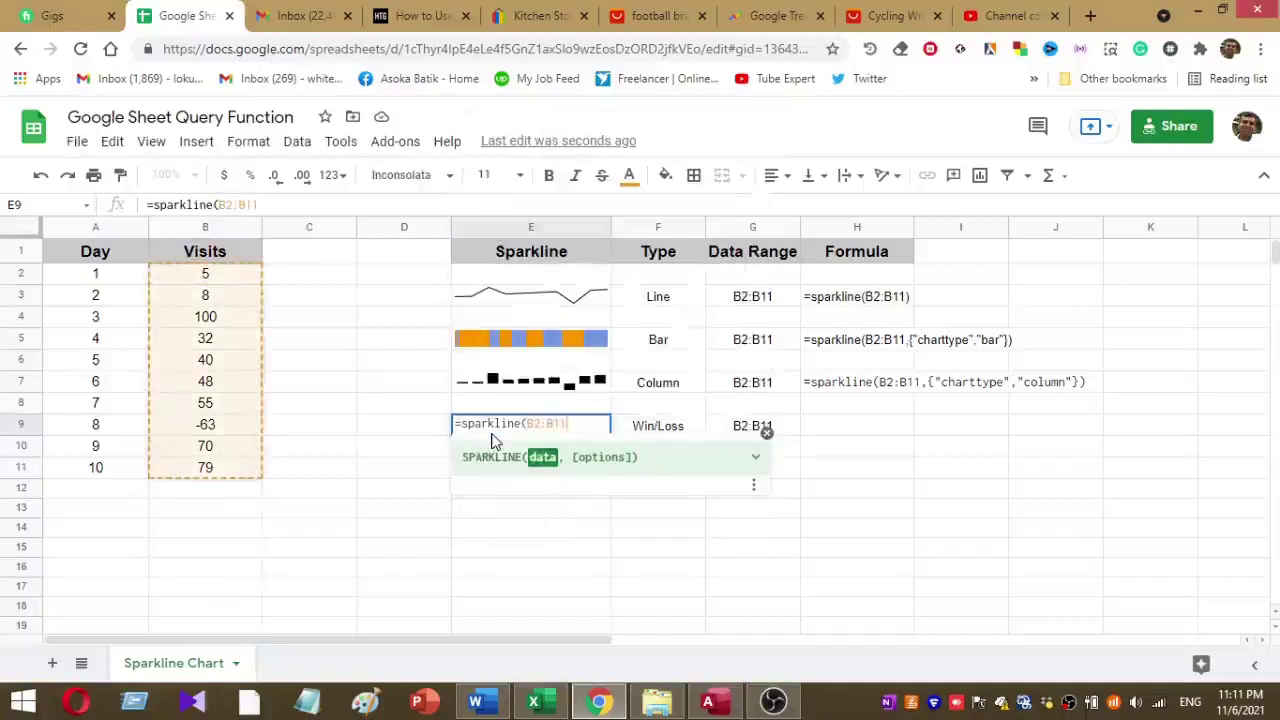
text(,)
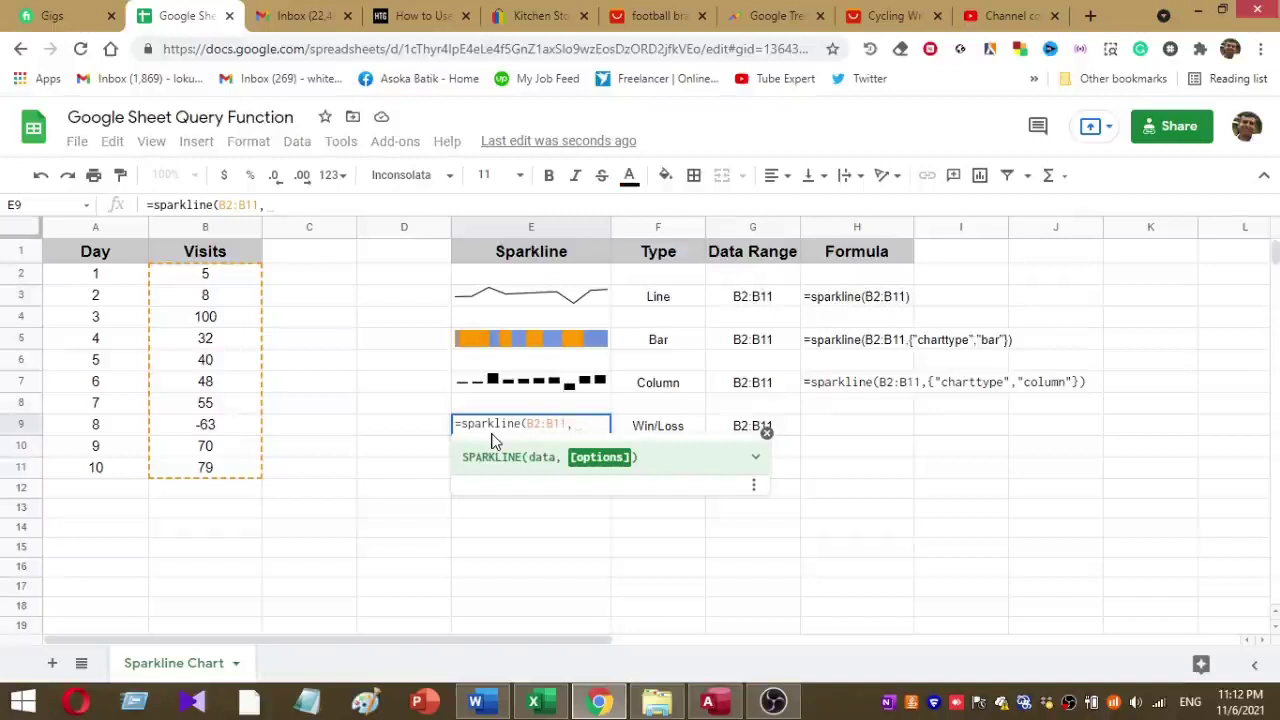
text({)
text(c)
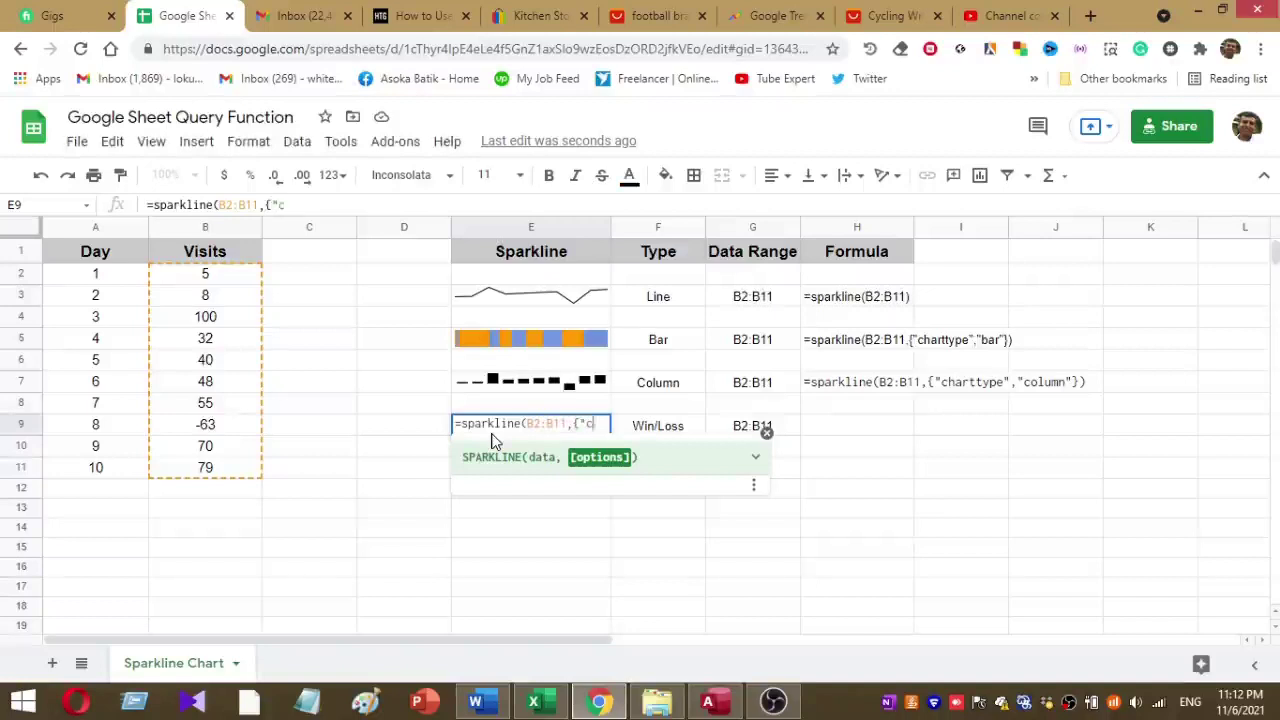
text(hartty)
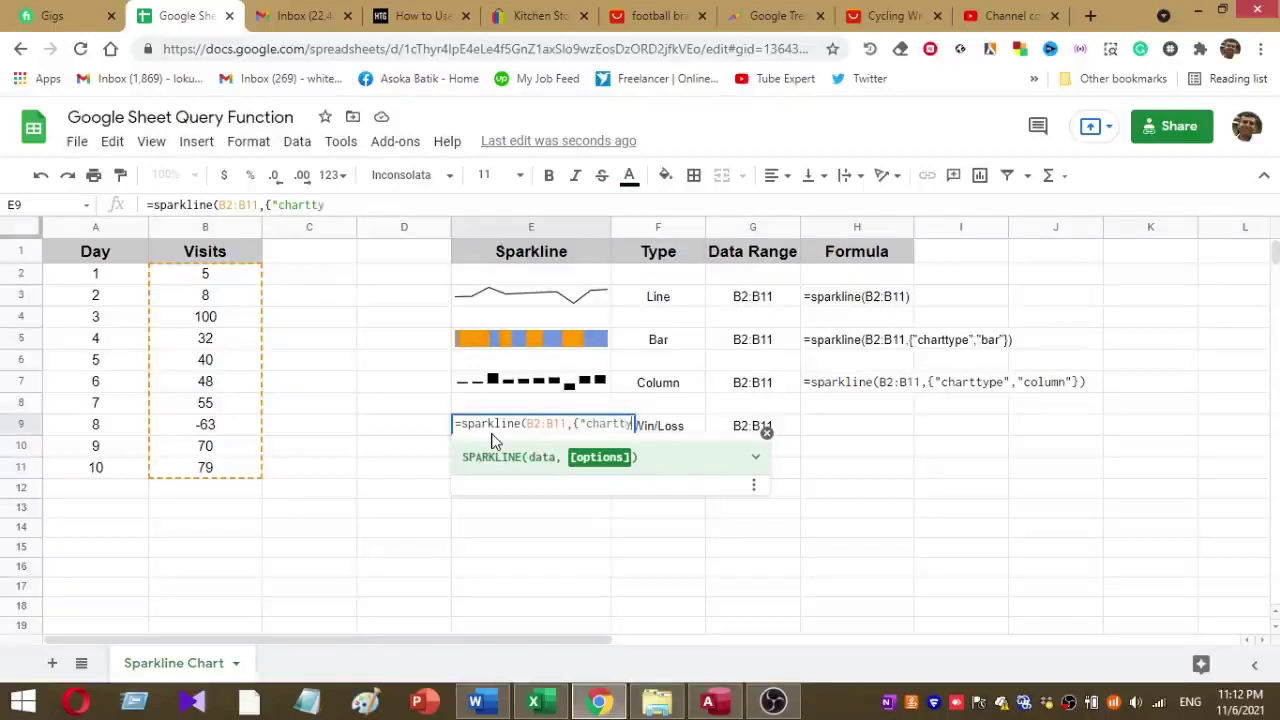
text(pe",)
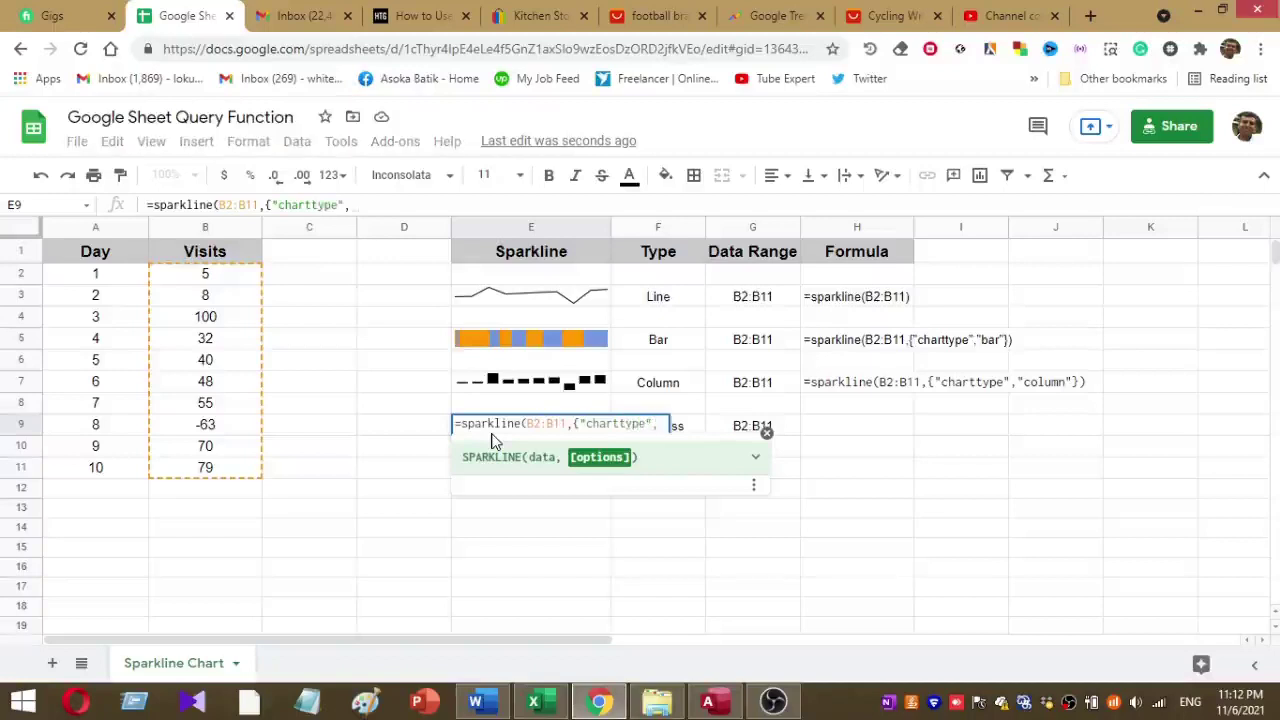
text(")
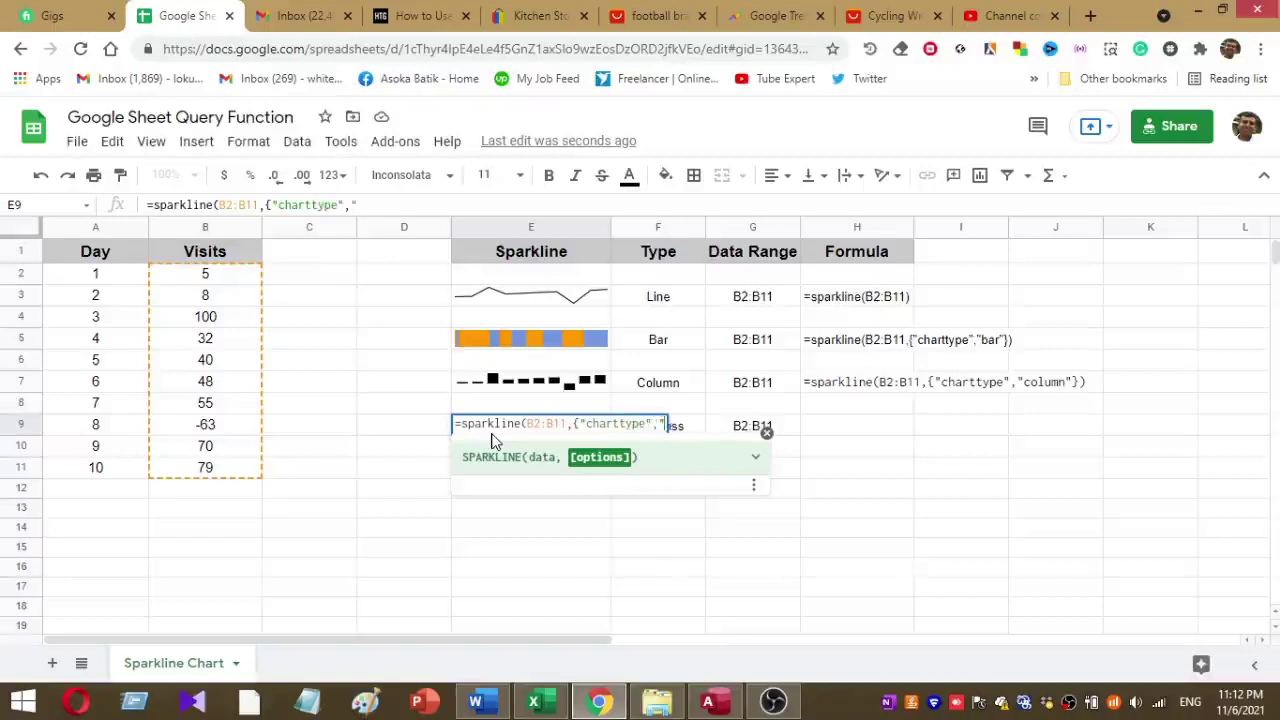
text(winloss)
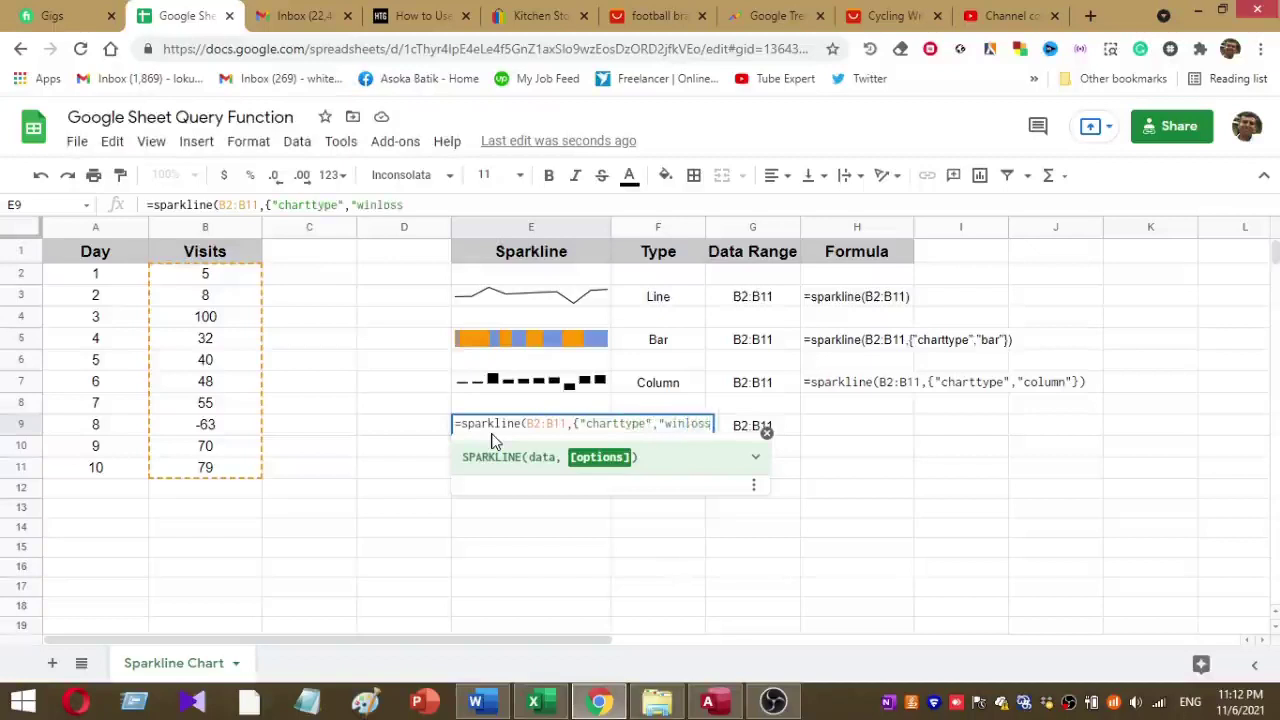
Add the option "axis",true so E9 holds =sparkline(B2:B11,{"charttype","winloss";"axis",true}), and commit the formula
text(";)
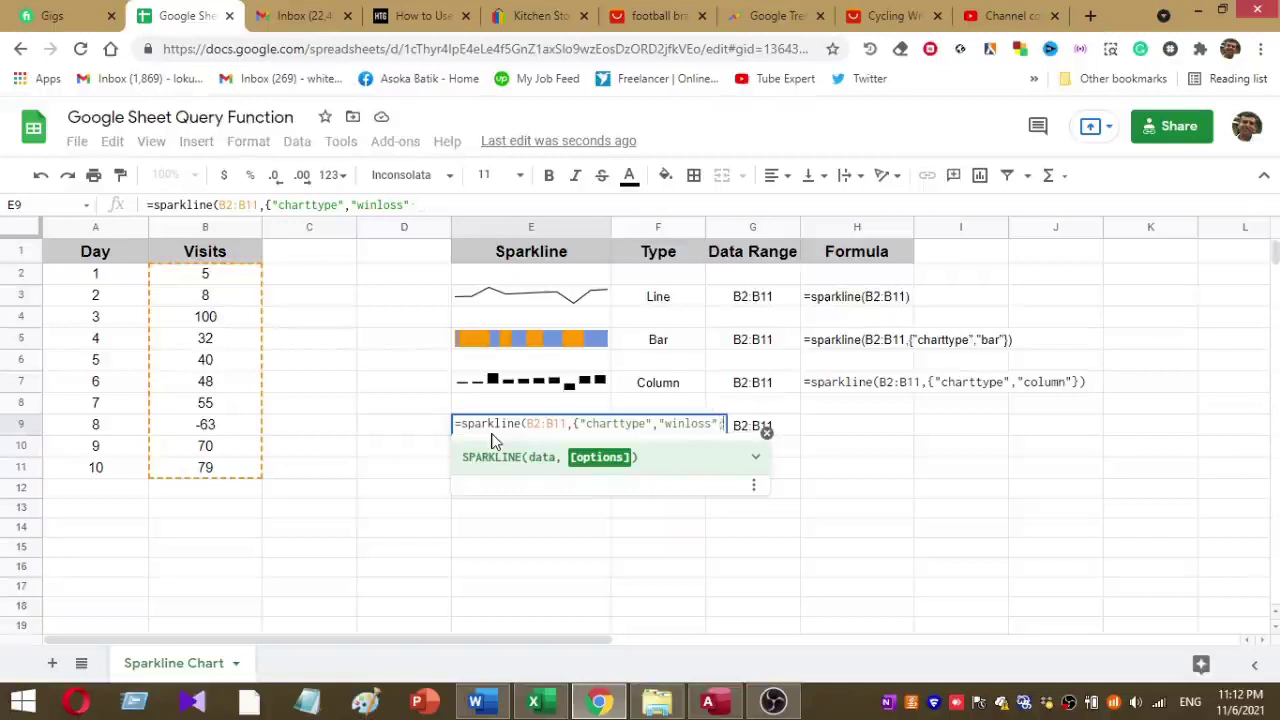
text(")
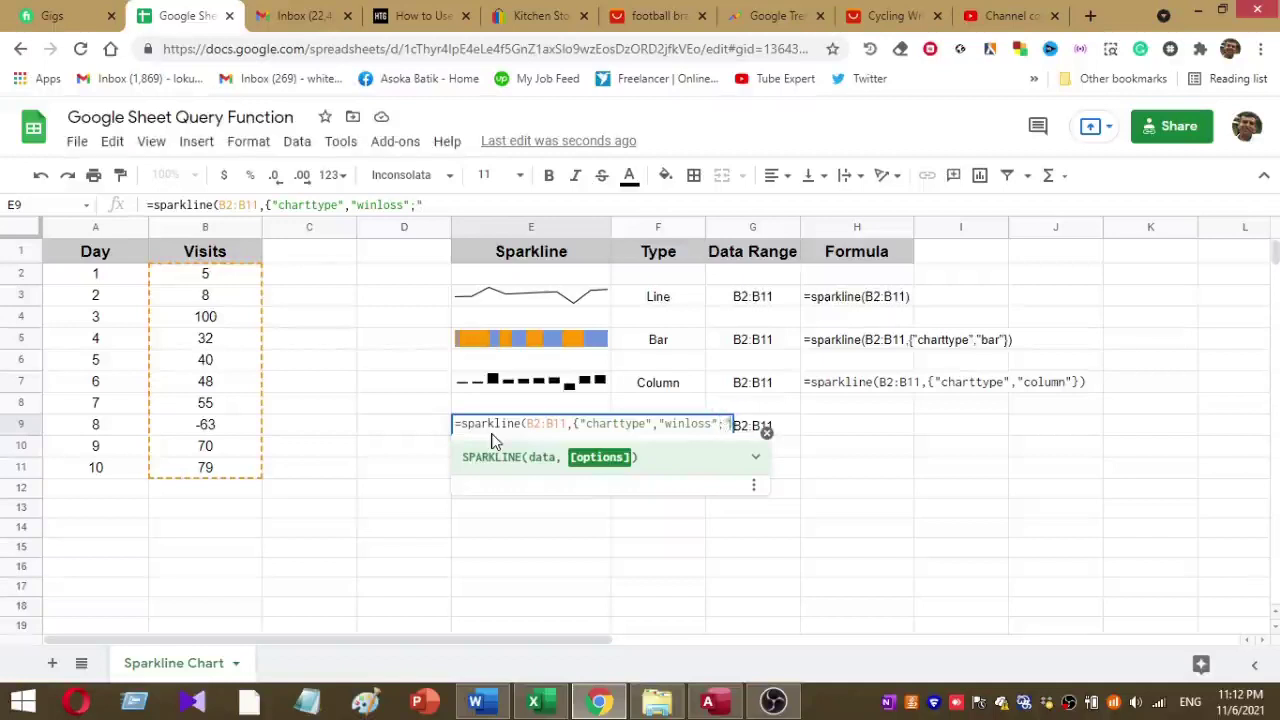
text(axis")
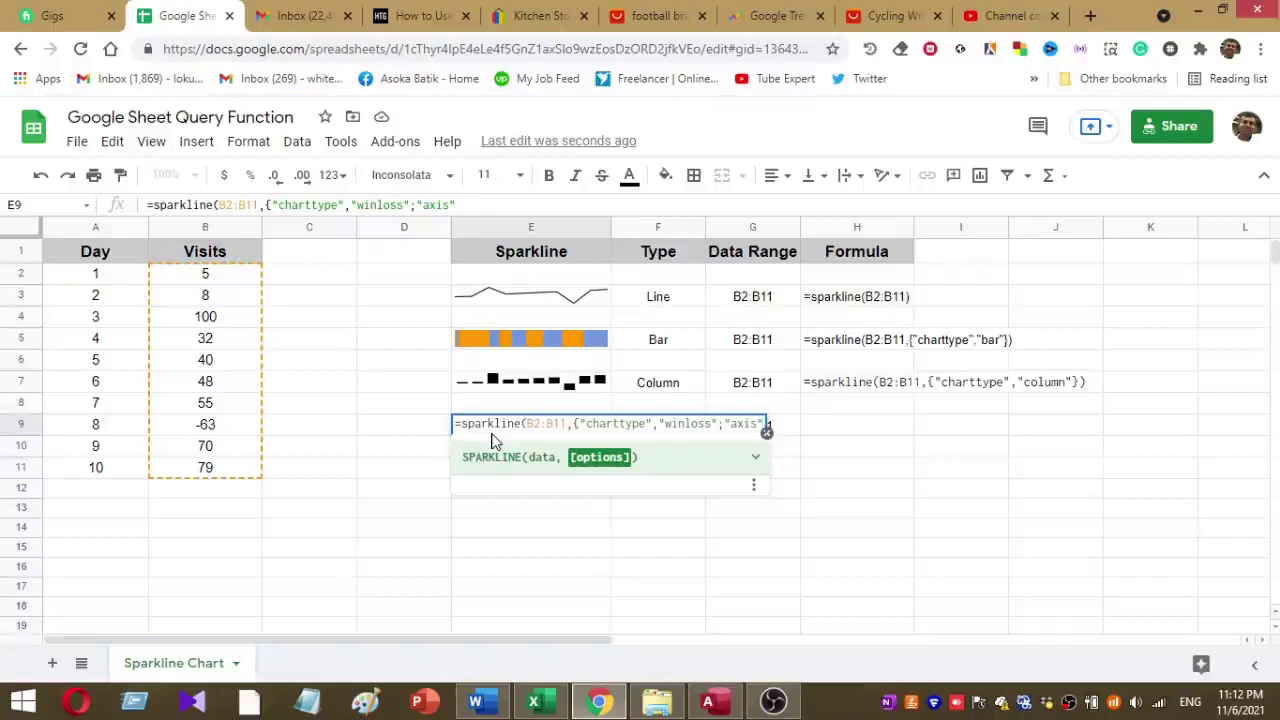
text(,)
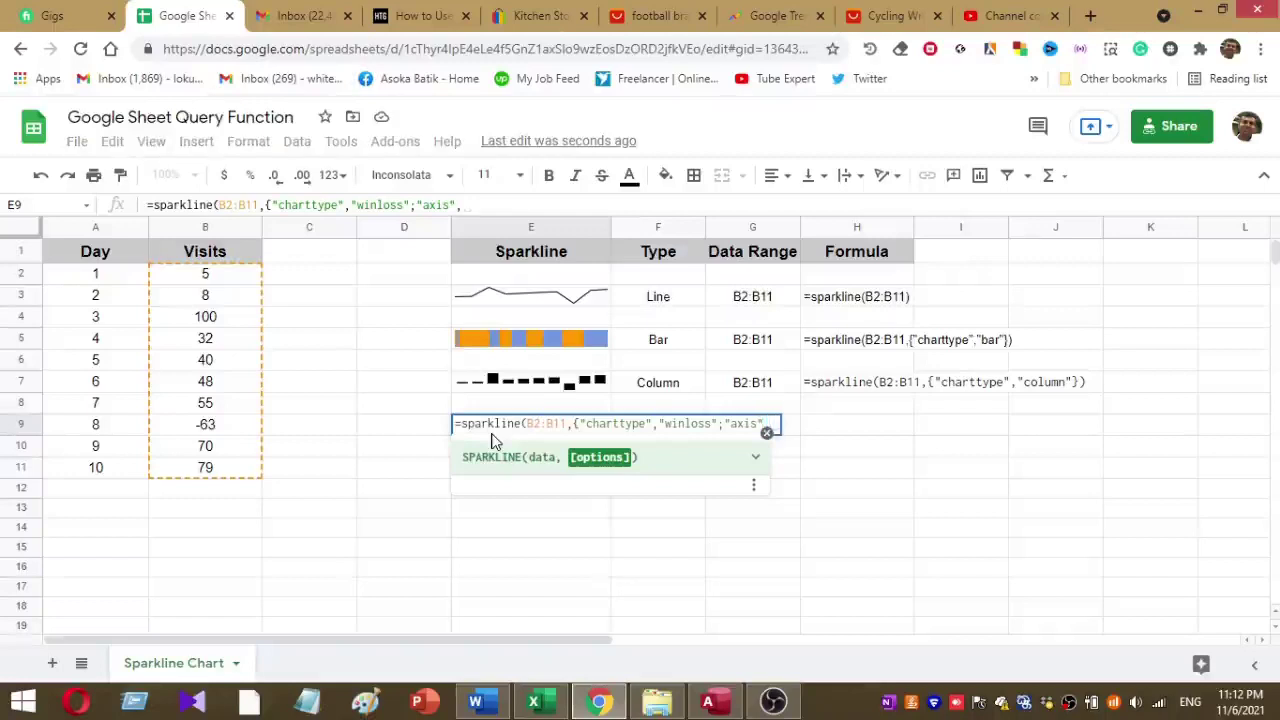
text(true)
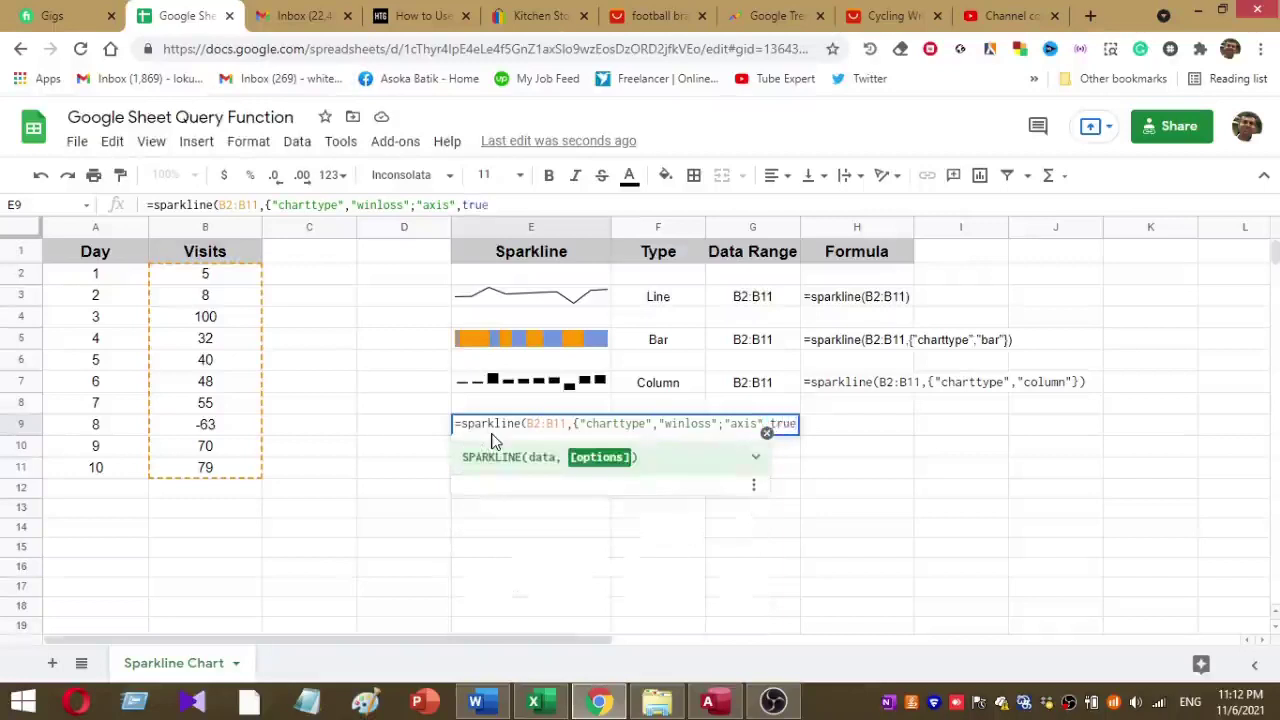
text(})0)
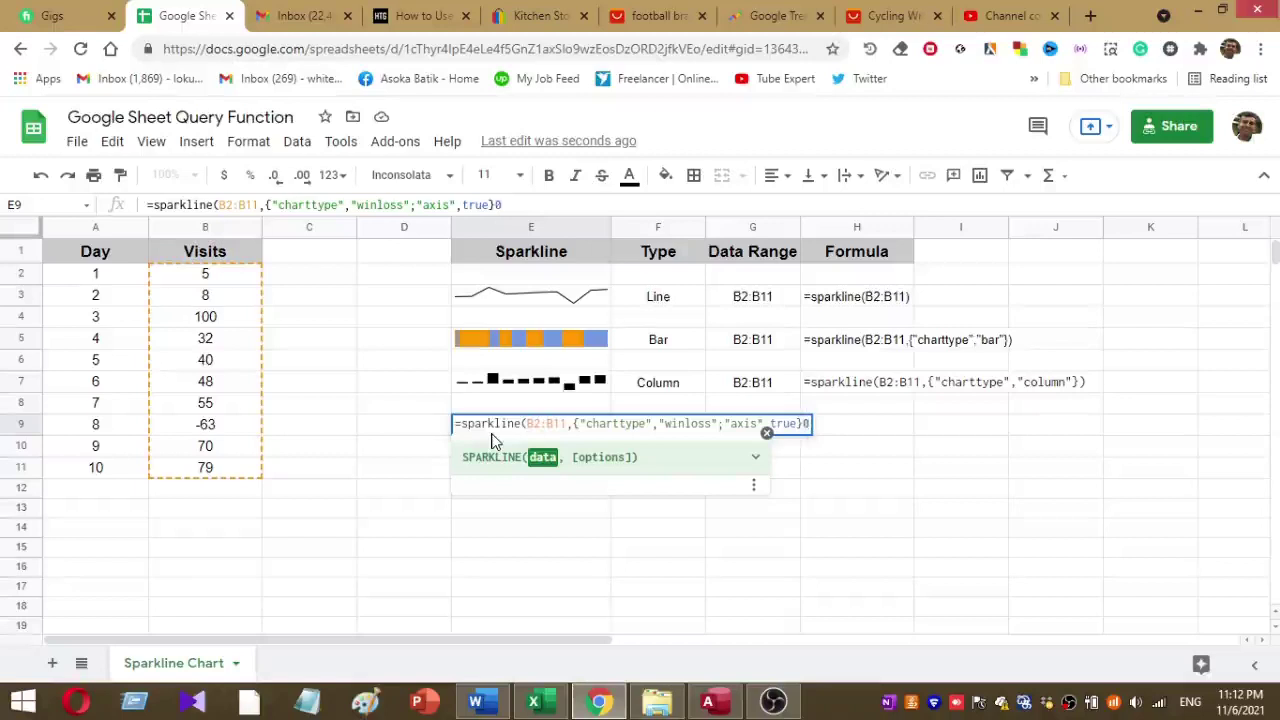
key(BackSpace)
text())
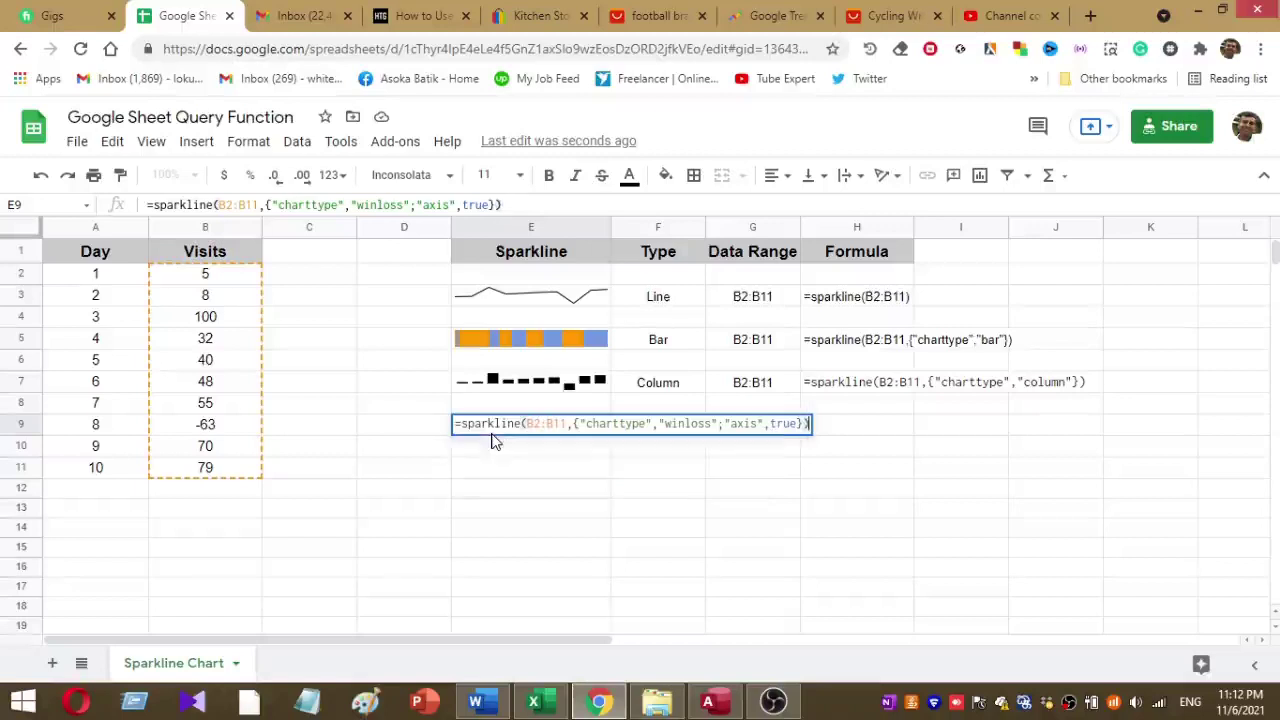
key(Return)
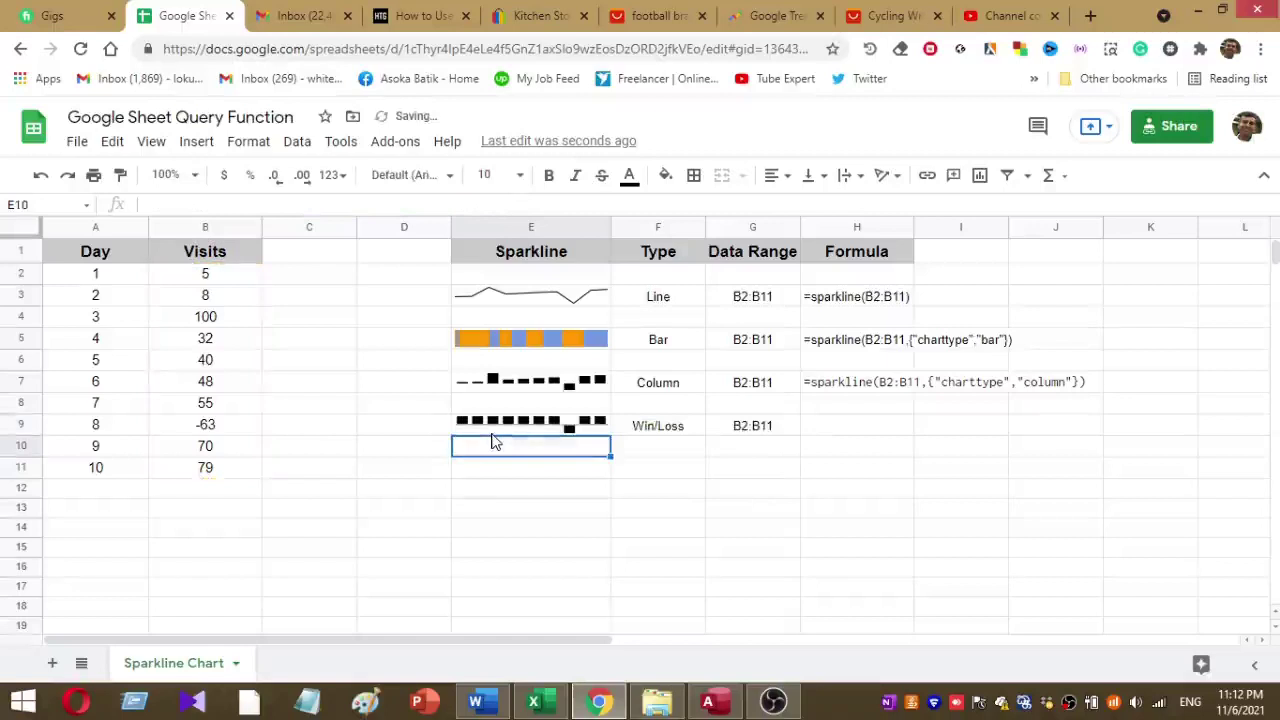
Copy the win/loss sparkline's formula from E9 into H9 as plain text with a leading apostrophe
click(551, 424)
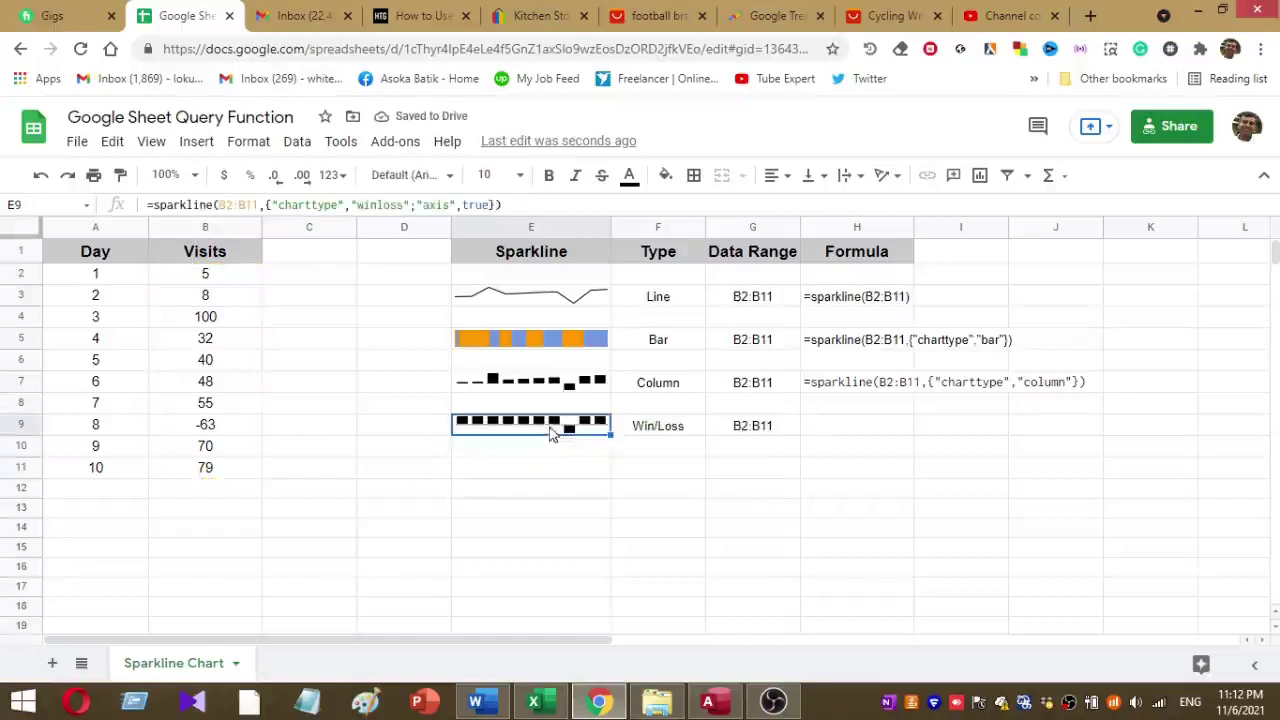
key(Return)
key(ctrl+c)
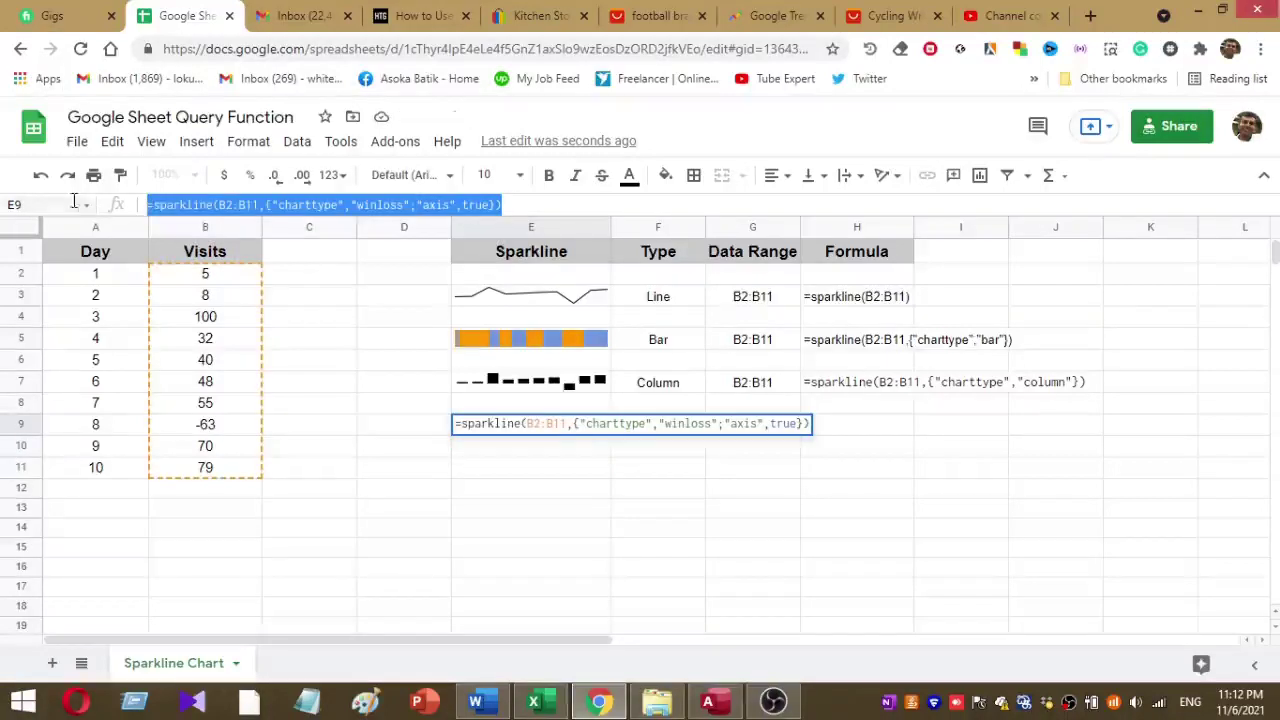
click(817, 430)
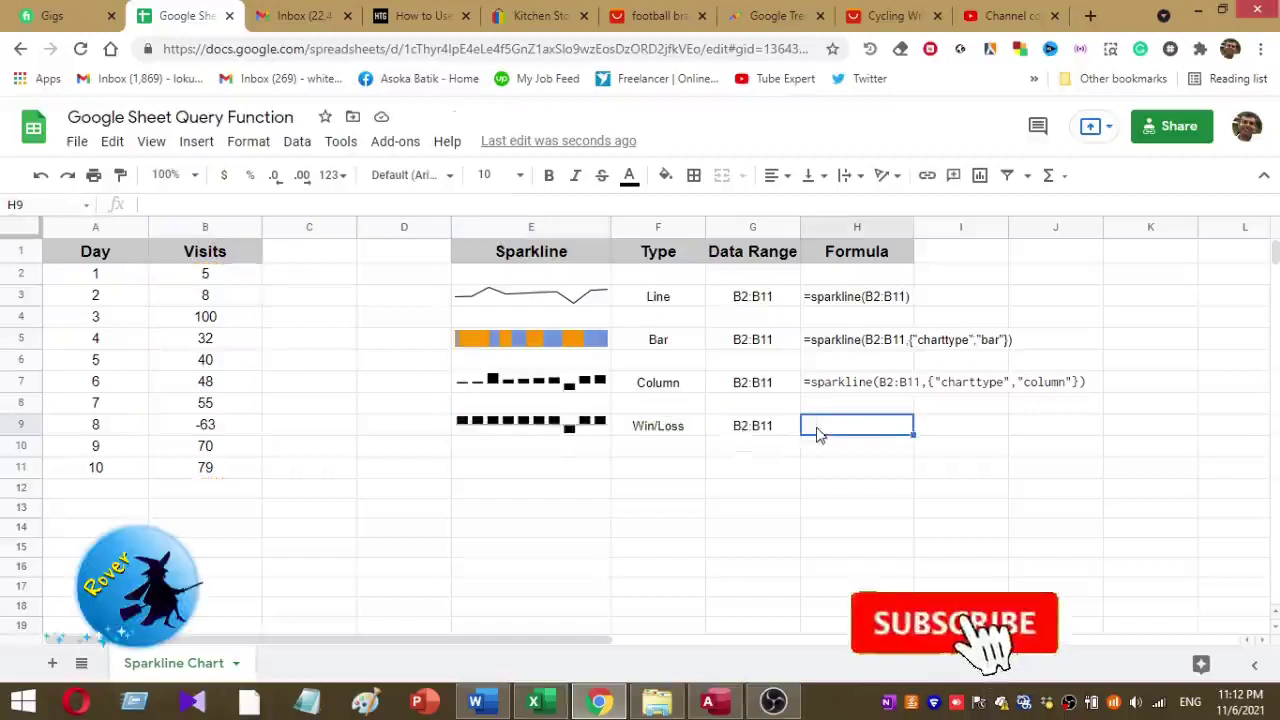
double_click(817, 430)
key(ctrl+v)
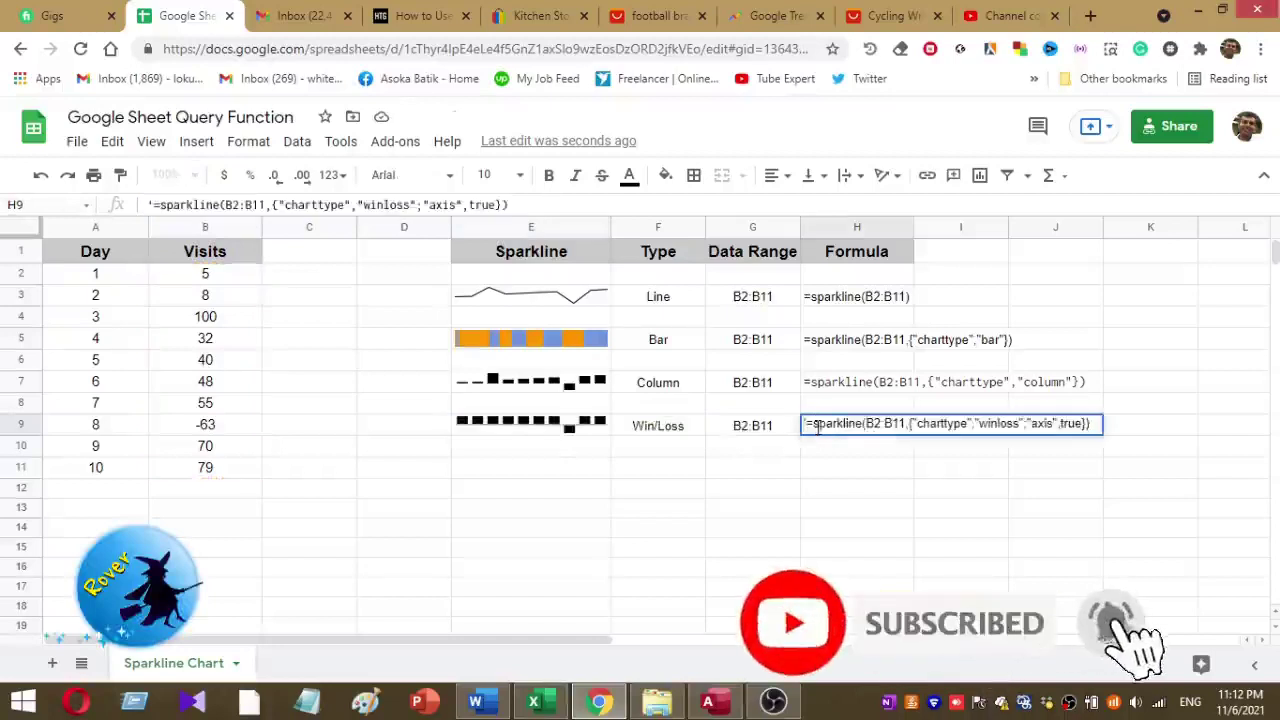
key(Return)
click(672, 524)
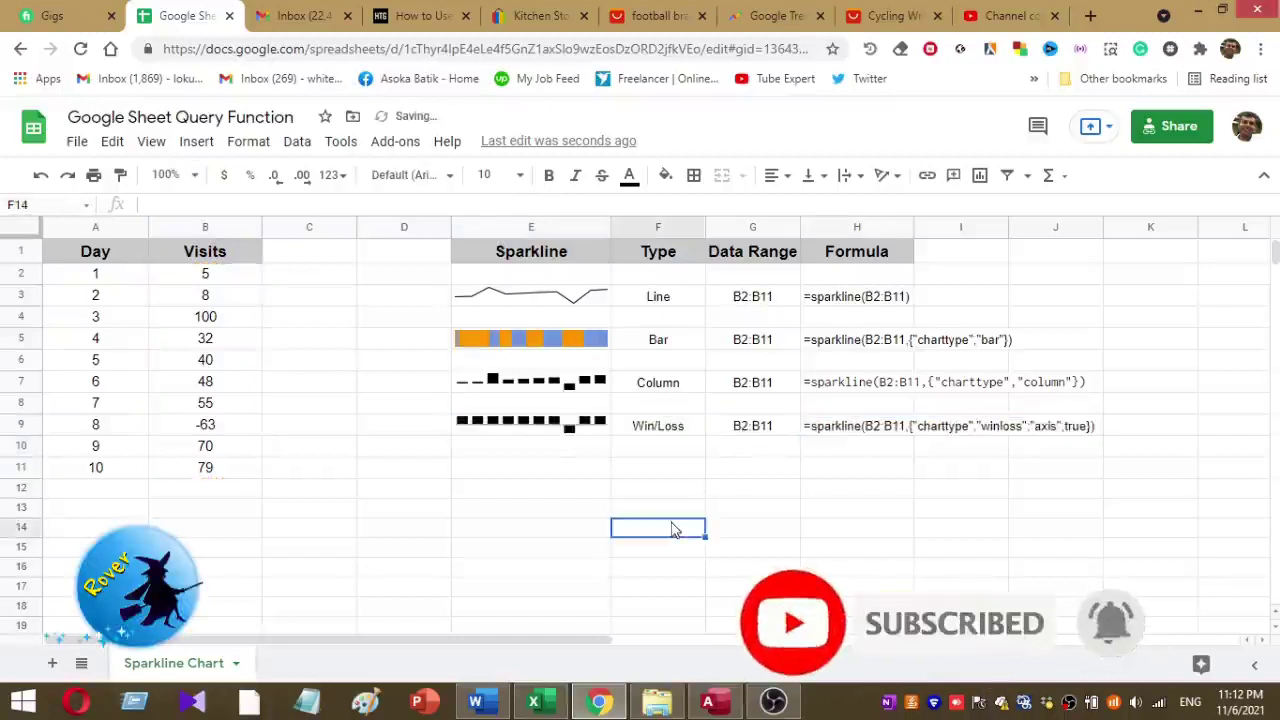